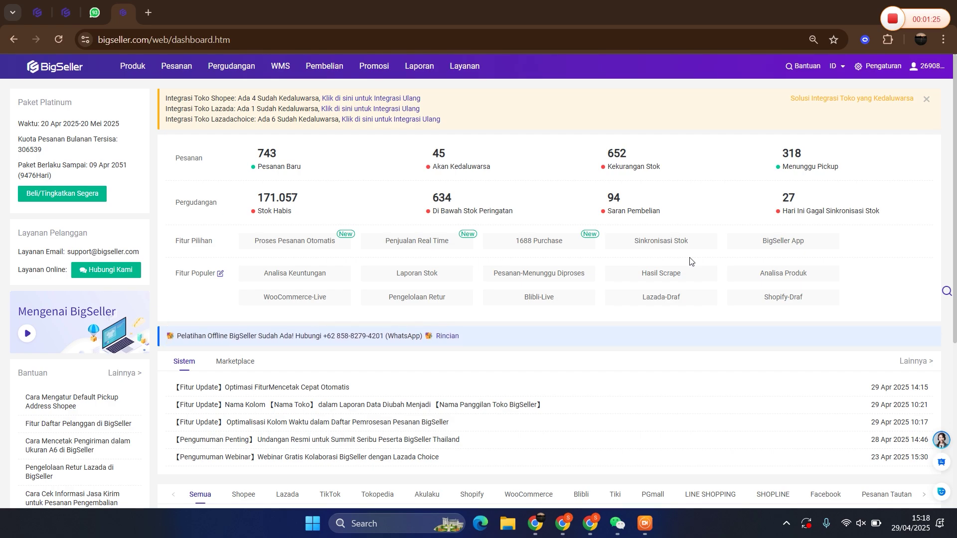
Step: Review the integrated store list in the integration settings and check the Toko Multi Gudang marker beside a store name
click(909, 90)
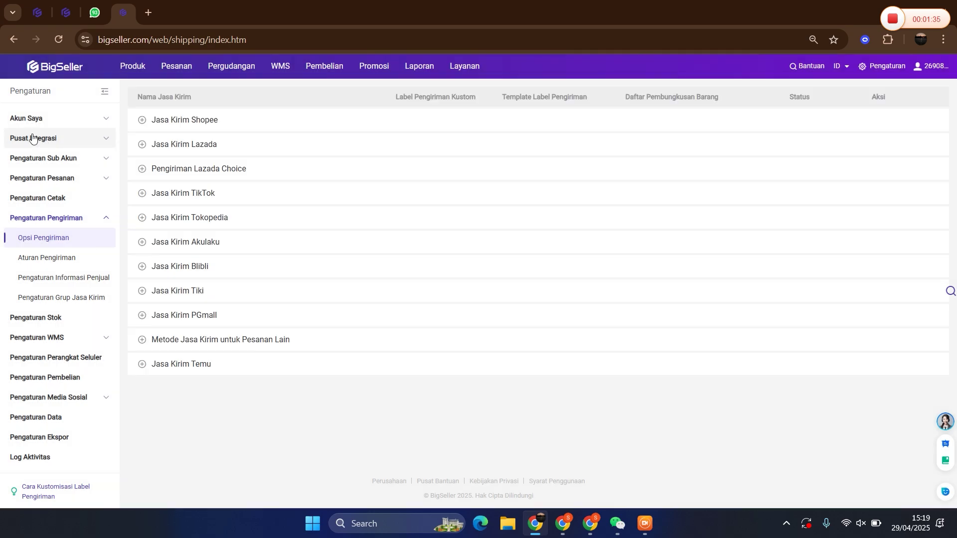
click(33, 138)
click(38, 158)
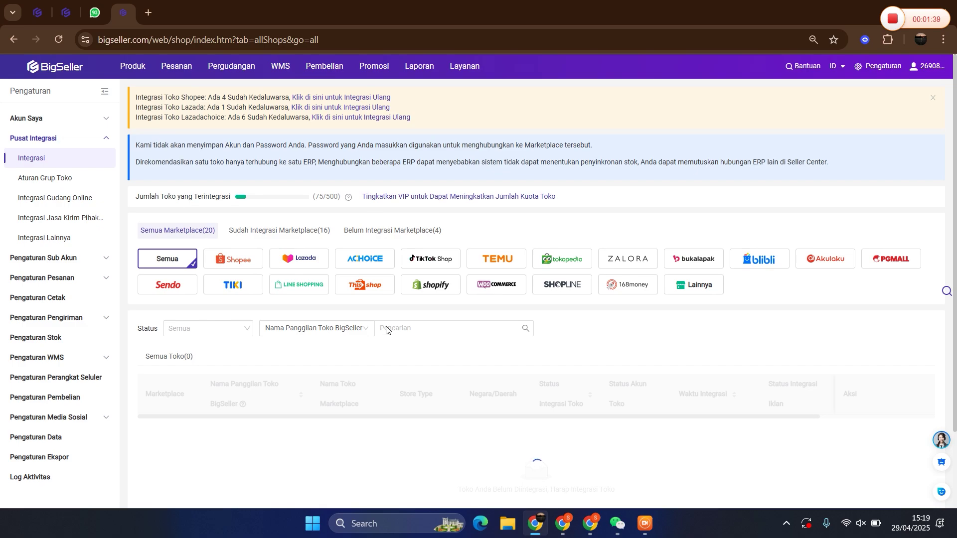
scroll(387, 334, down, 7)
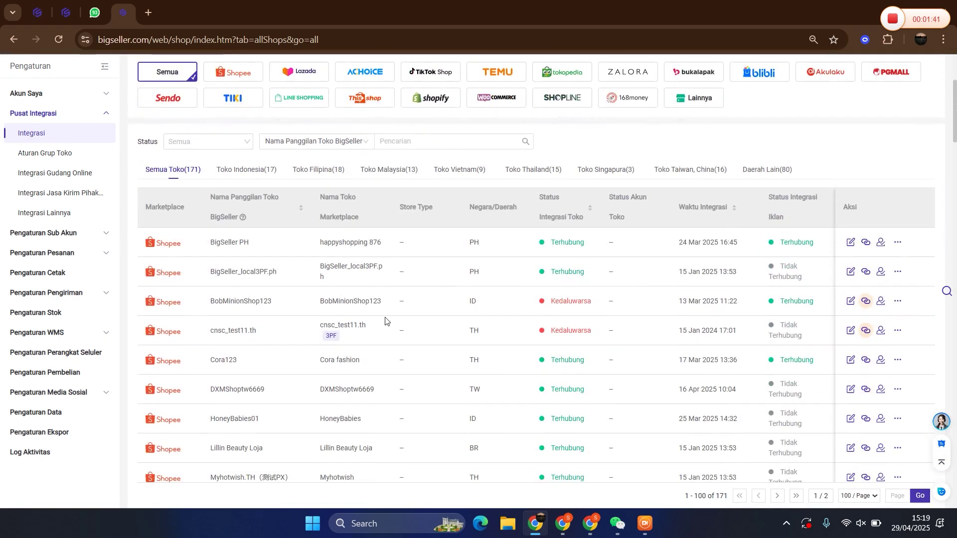
scroll(384, 319, down, 12)
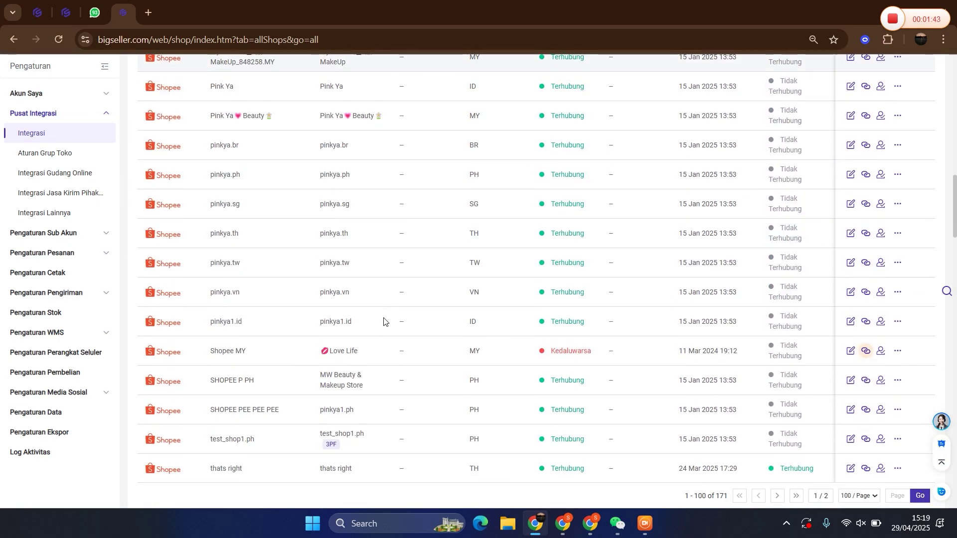
mouse_move(375, 254)
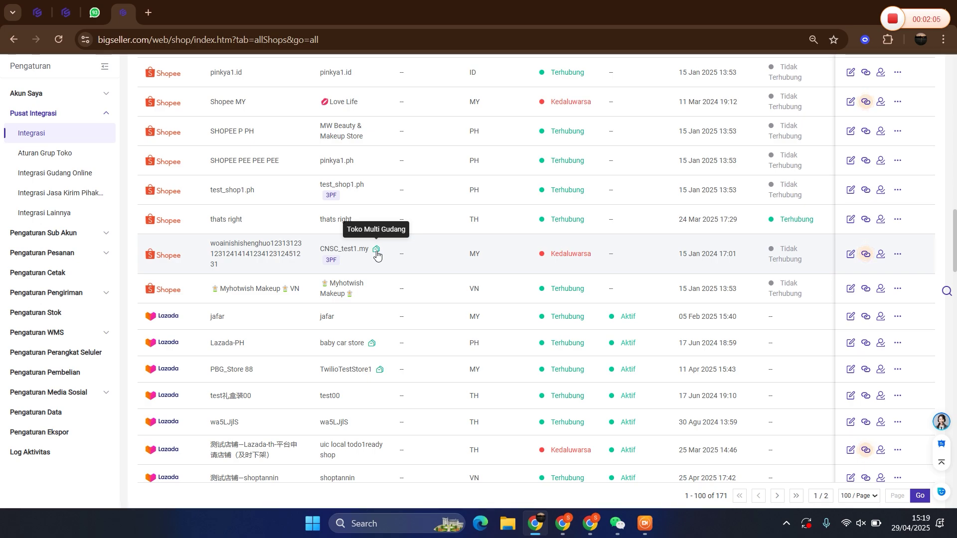
scroll(382, 255, up, 15)
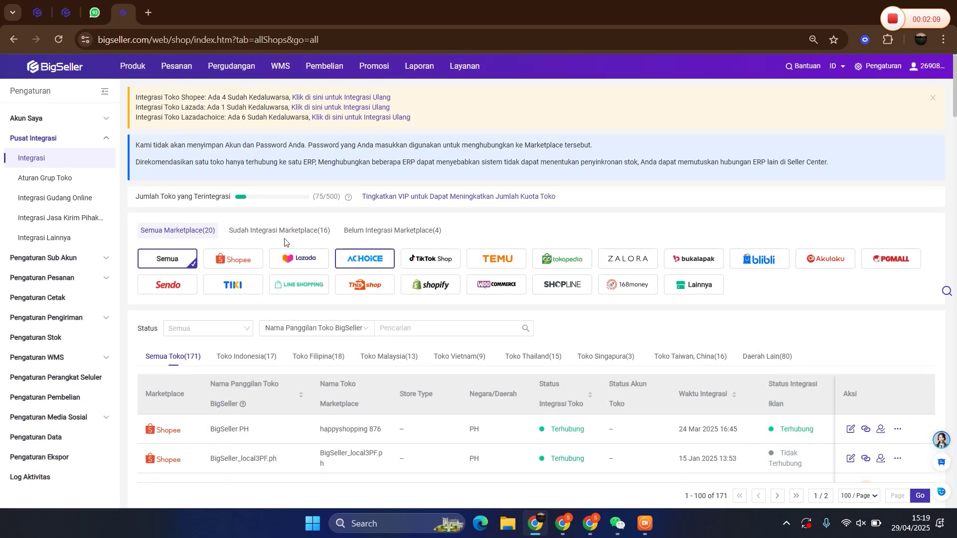
Step: Open the warehouse list (Daftar Gudang)
mouse_move(222, 71)
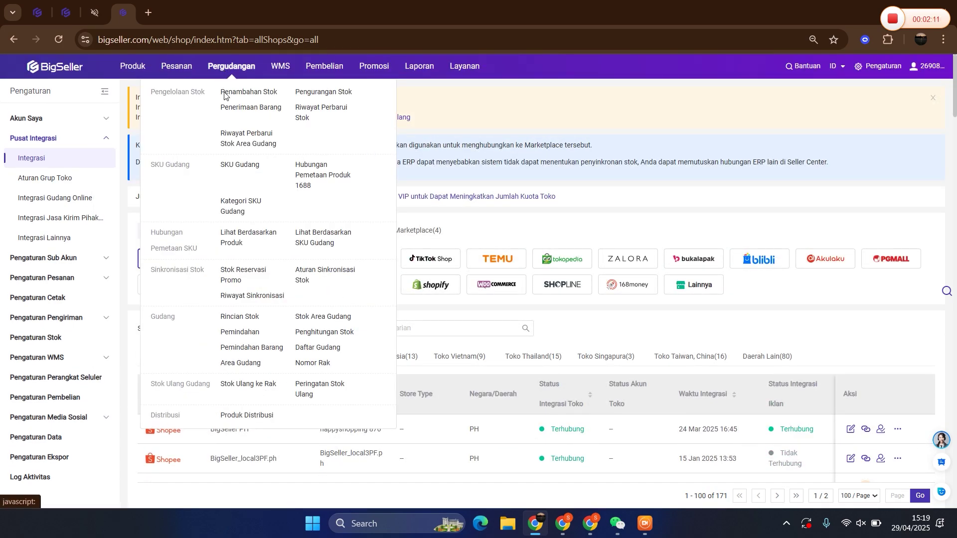
click(304, 349)
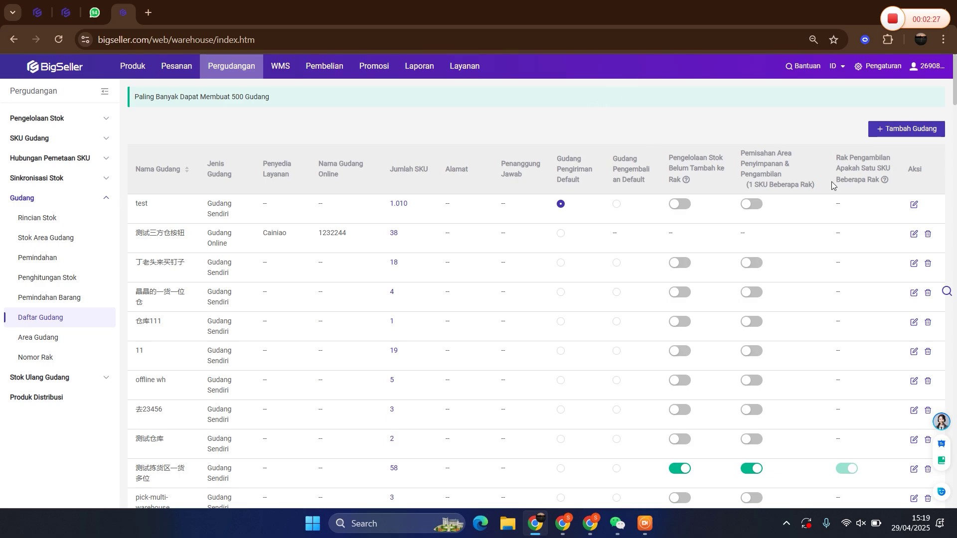
click(900, 129)
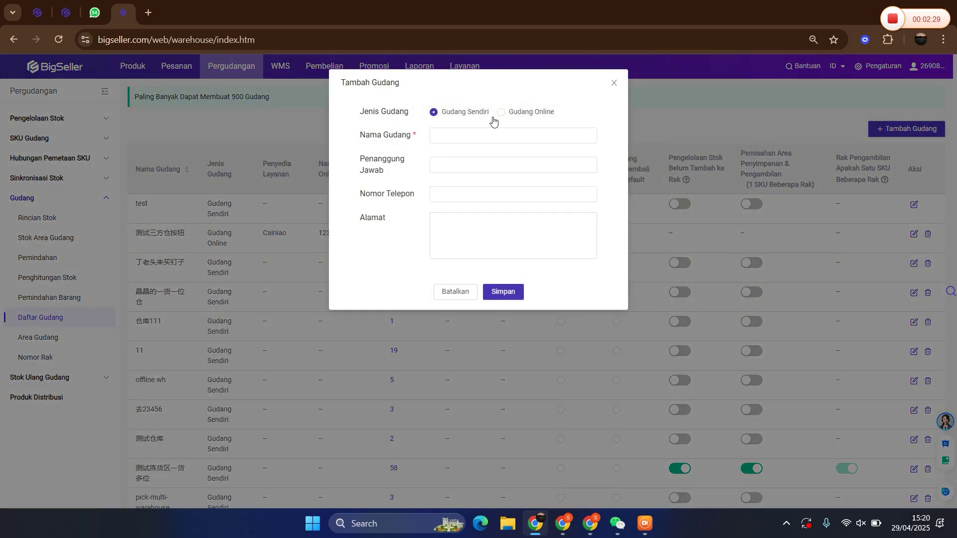
click(451, 132)
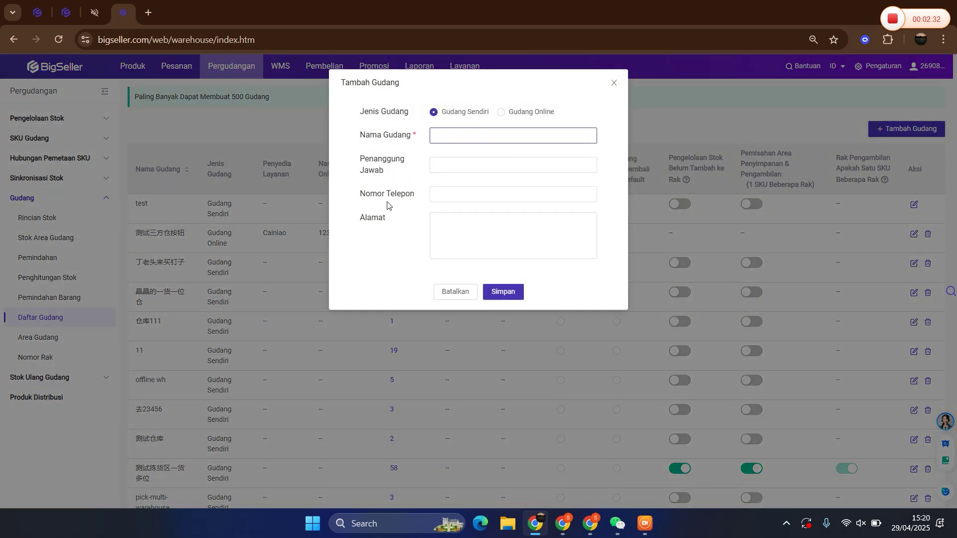
drag(357, 223, 428, 220)
click(455, 222)
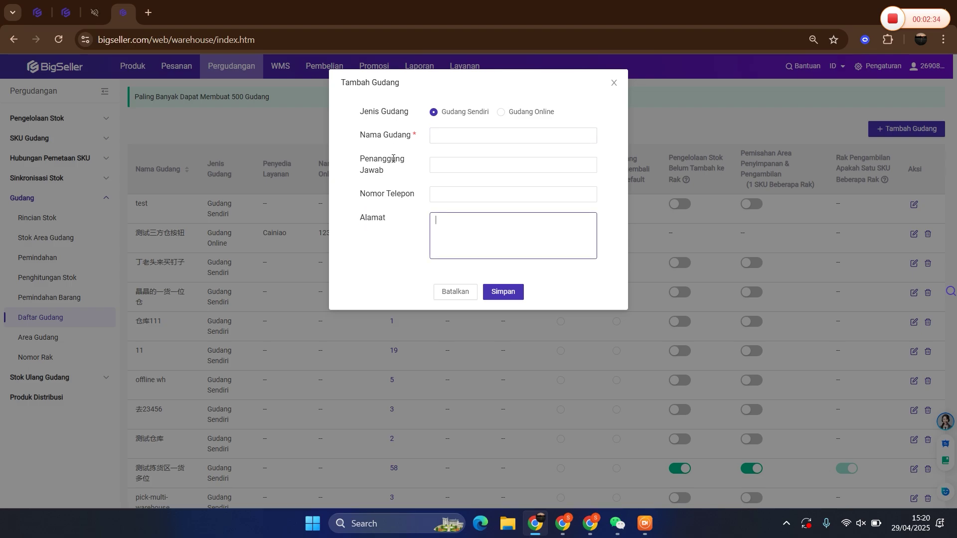
click(452, 138)
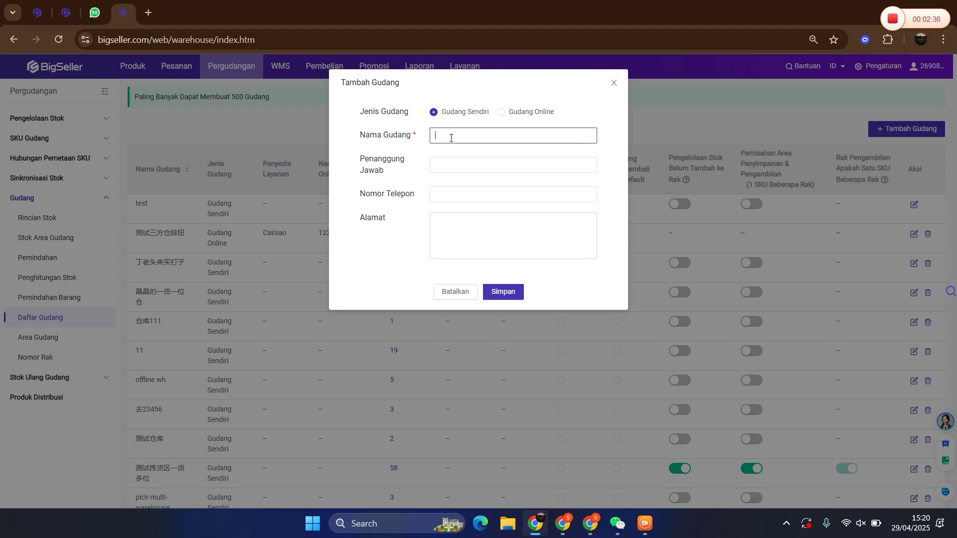
click(444, 295)
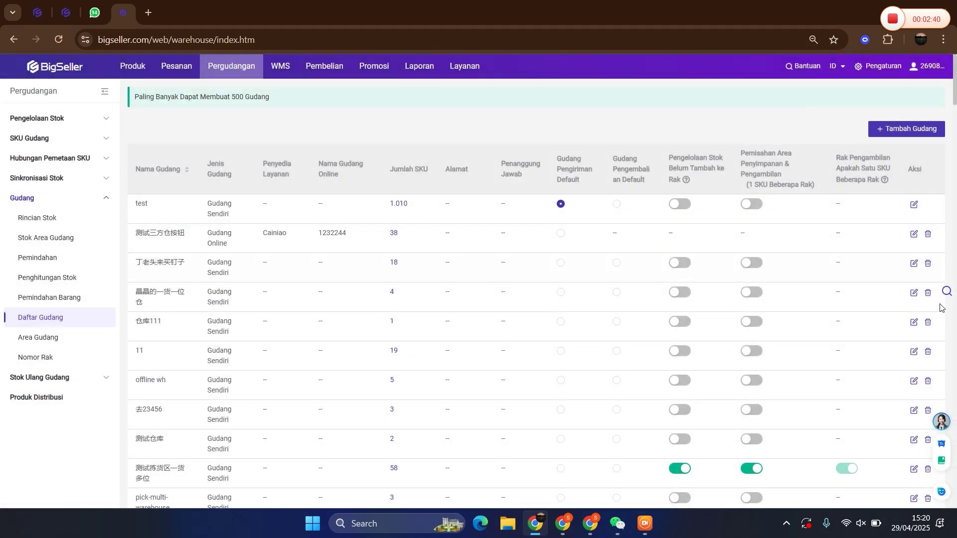
click(913, 265)
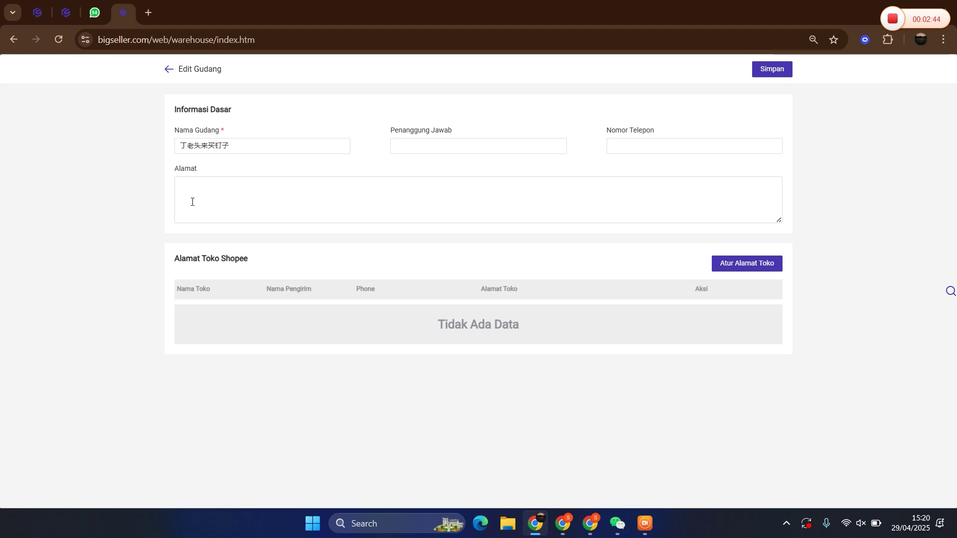
click(169, 69)
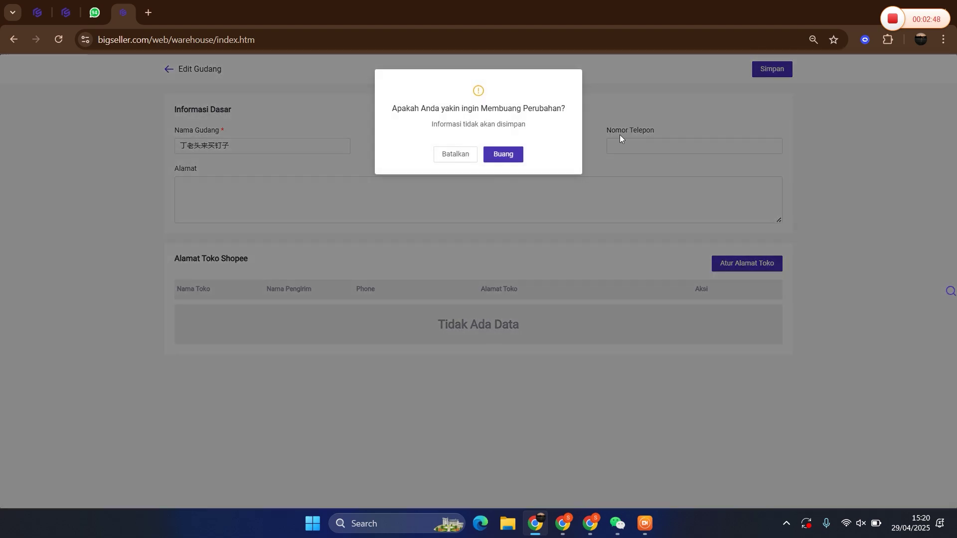
click(519, 154)
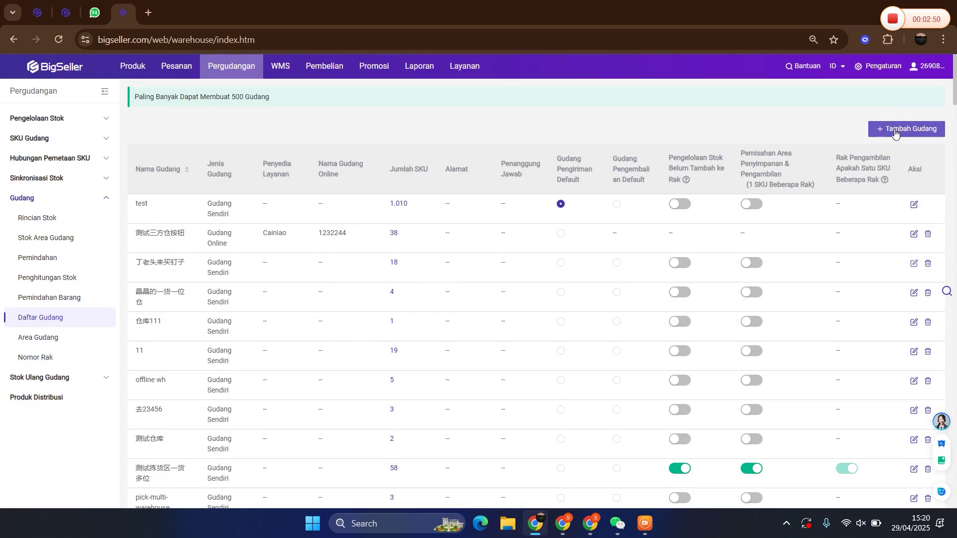
Step: Add an own warehouse named Gudang Jakarta with BigSeller as the person in charge, and save it
click(896, 131)
click(456, 142)
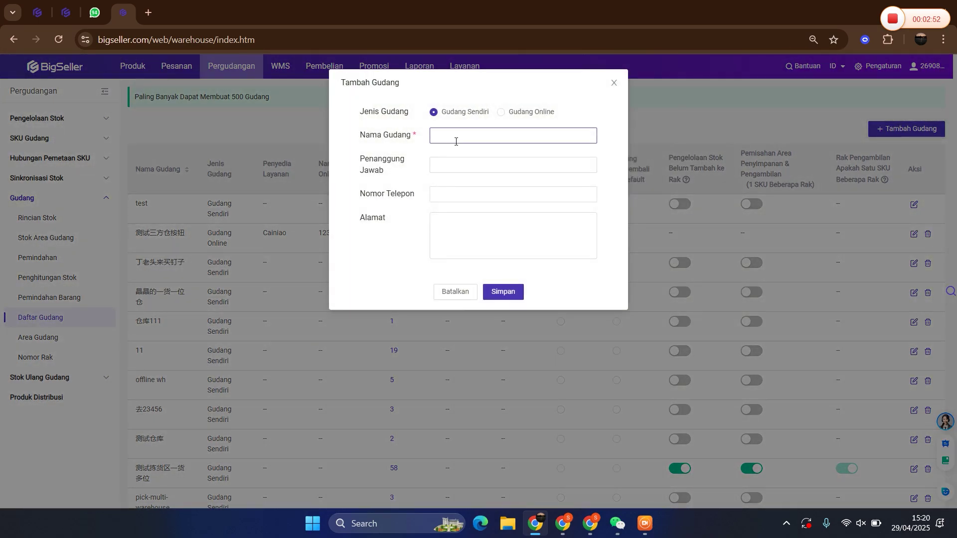
text(Gudang Jakarta)
click(499, 170)
text(BigSeller)
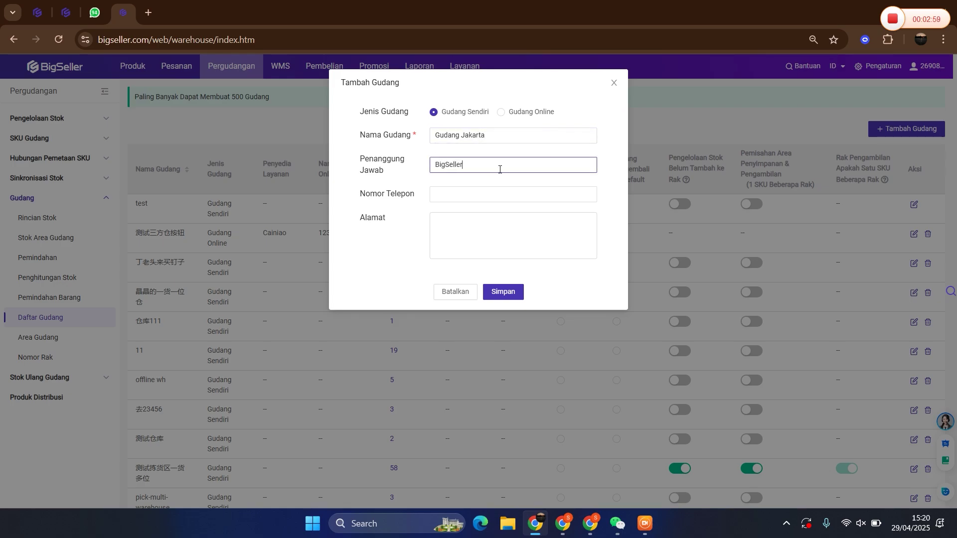
click(485, 212)
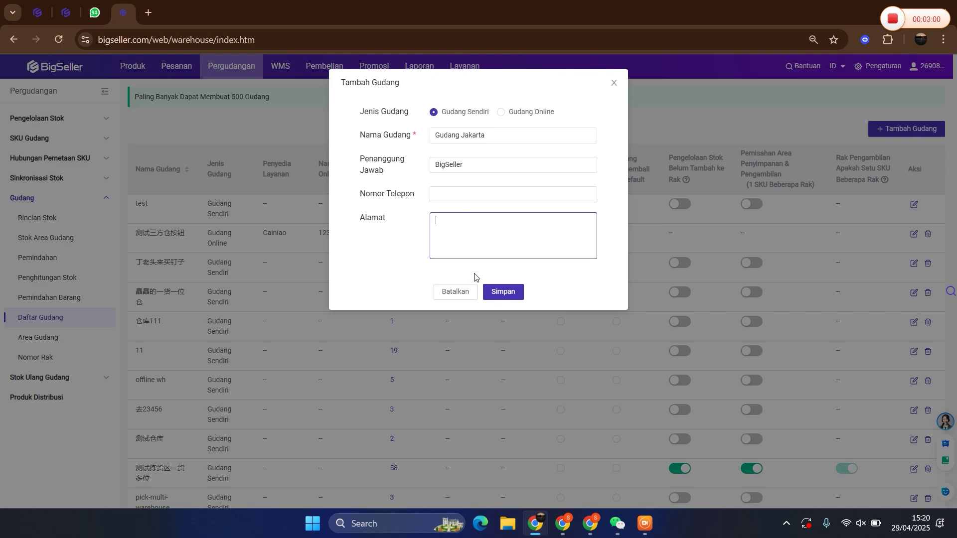
click(500, 293)
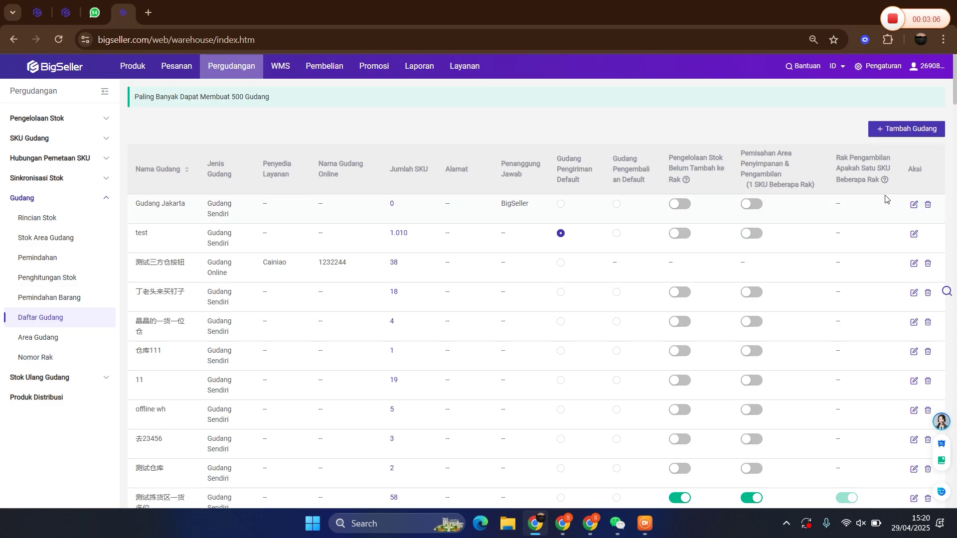
Step: Open the Gudang Jakarta warehouse for editing and start setting a Shopee store address
click(913, 204)
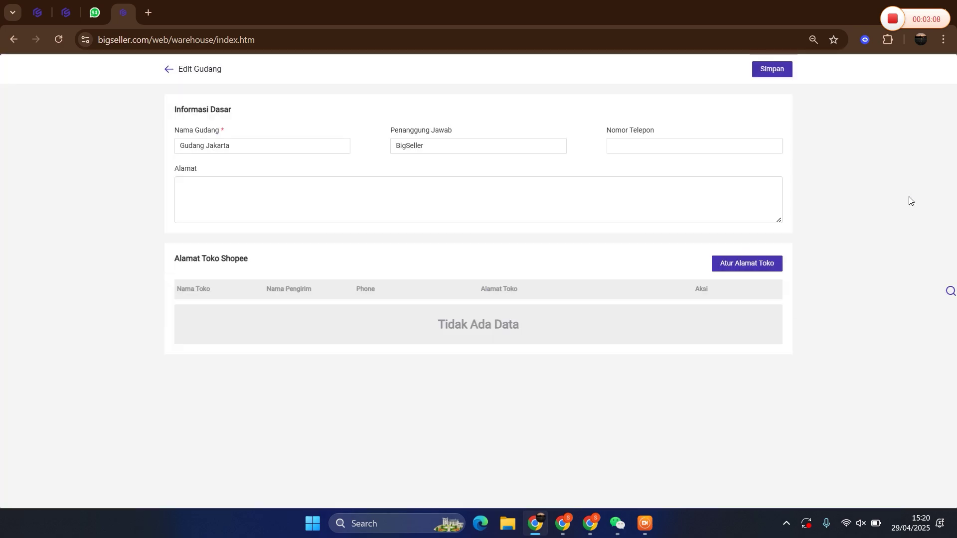
drag(172, 260, 252, 266)
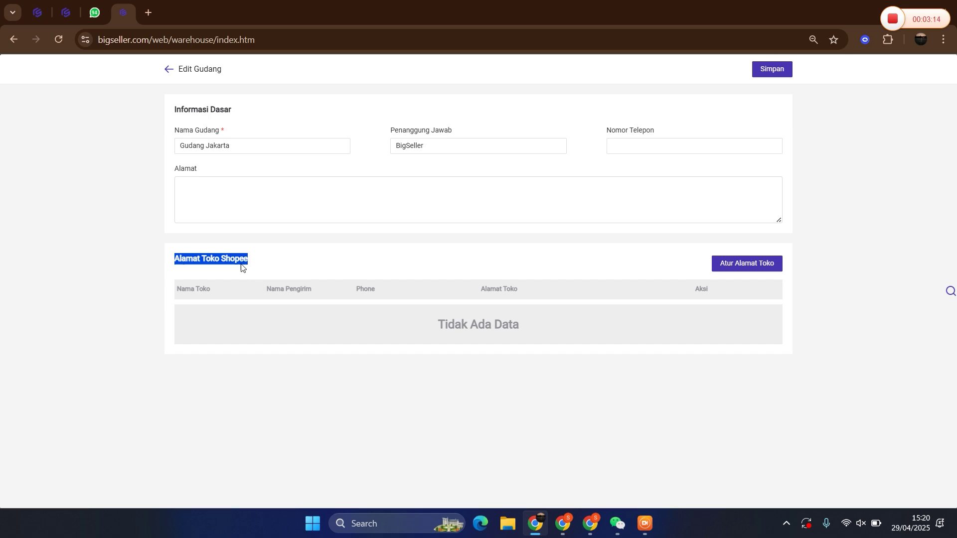
click(749, 265)
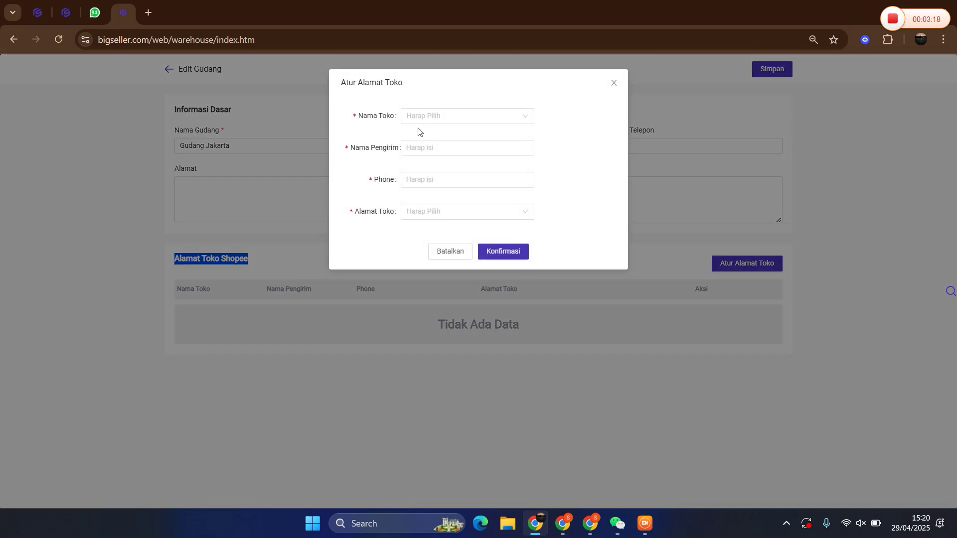
Step: Choose pinkya.vn as the store for the Shopee store address
click(423, 119)
click(418, 122)
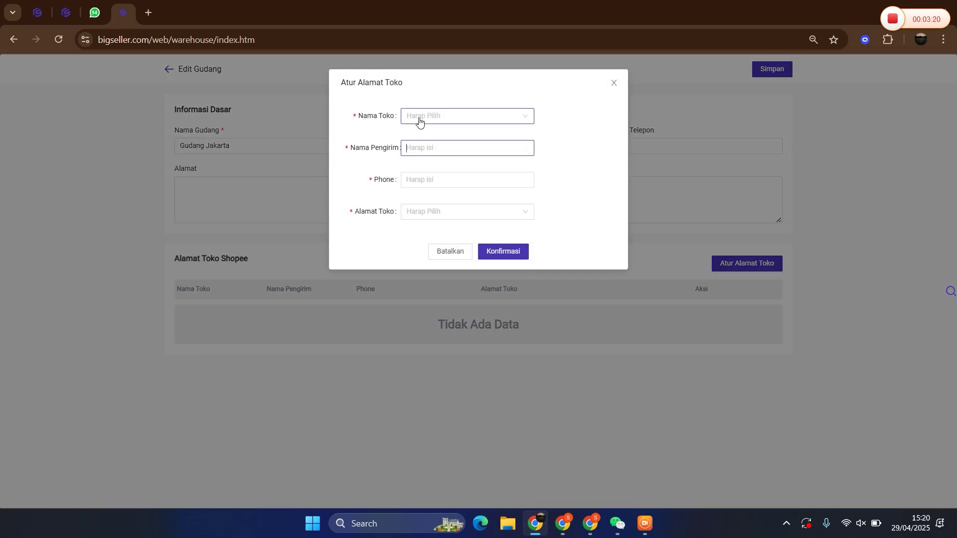
click(419, 122)
scroll(434, 191, down, 5)
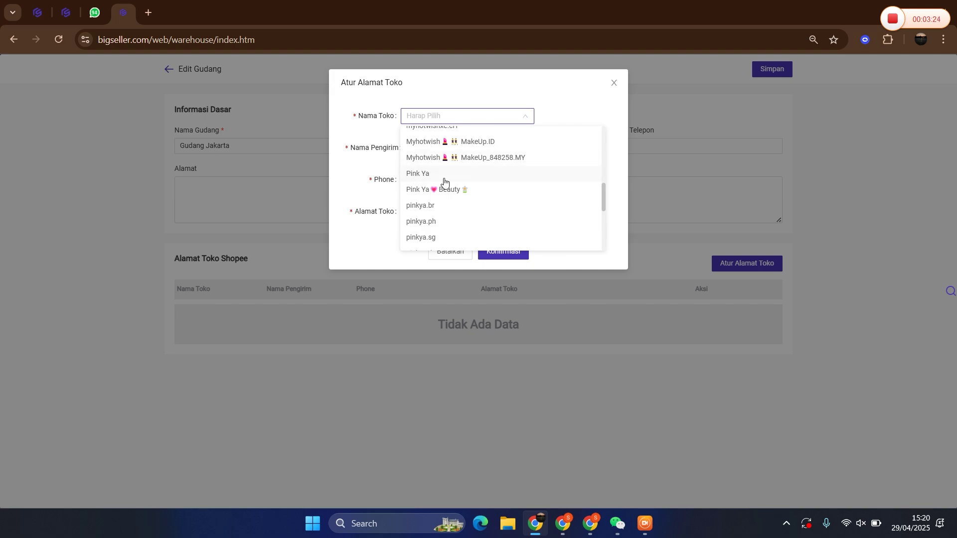
scroll(426, 182, down, 3)
click(423, 161)
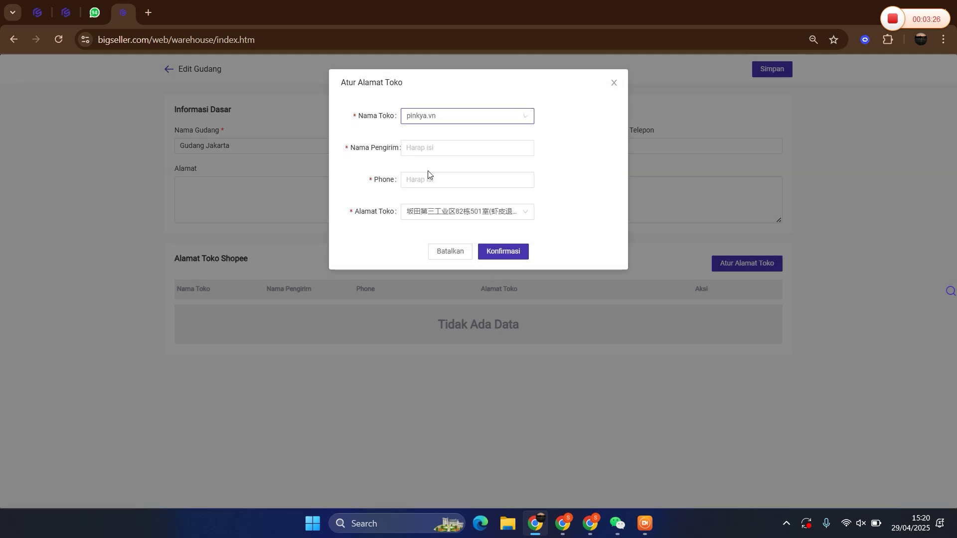
click(413, 154)
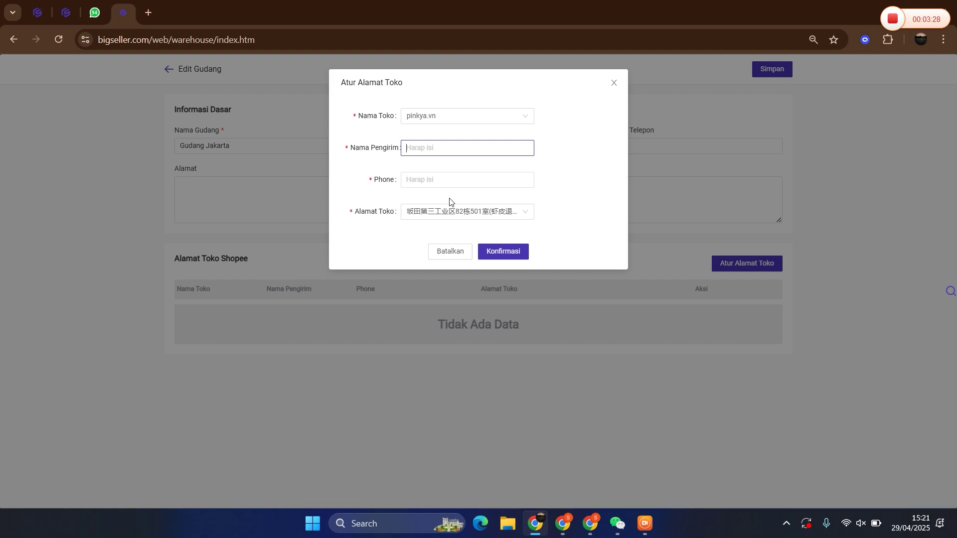
click(438, 213)
click(366, 230)
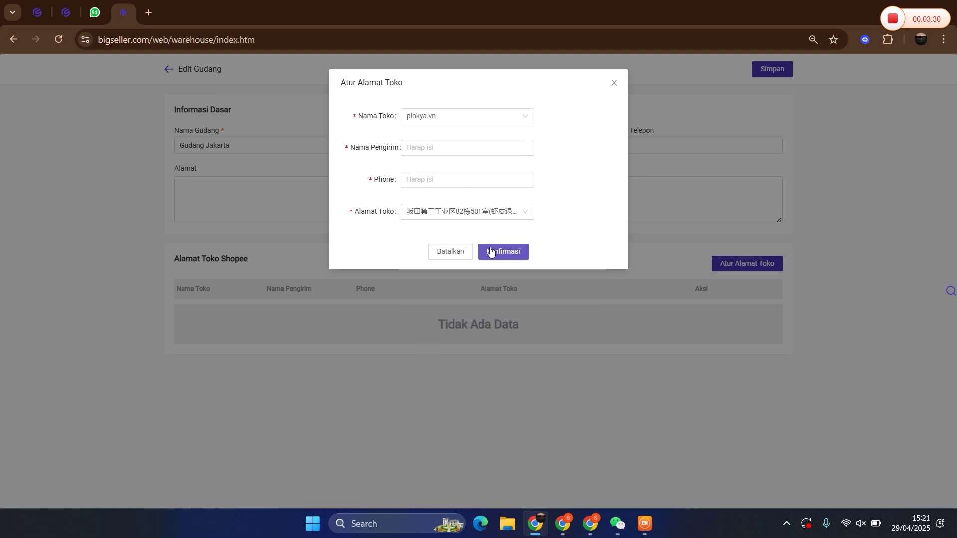
Step: Assign the store "thats right" to the warehouse's Shopee address with sender name BigSeller and a phone number, and confirm
click(462, 123)
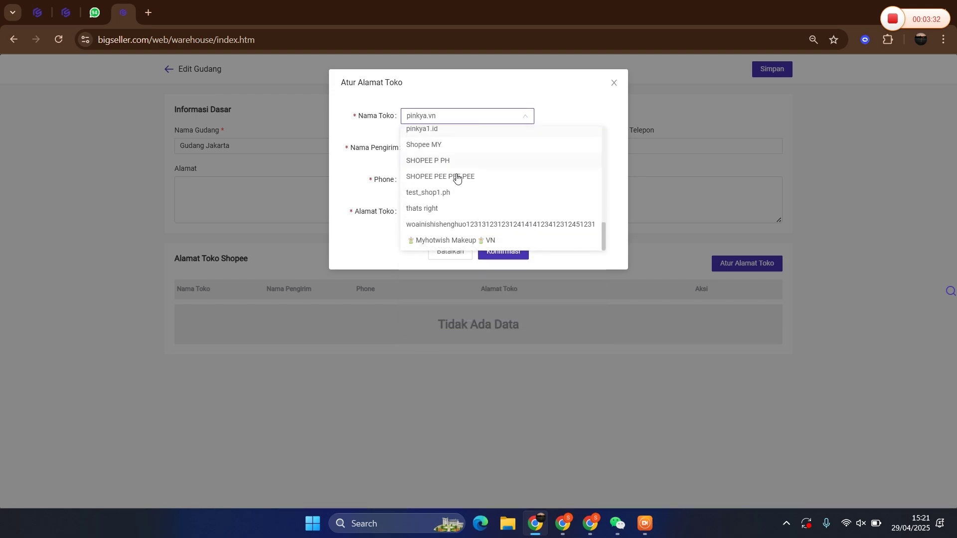
click(438, 209)
click(502, 255)
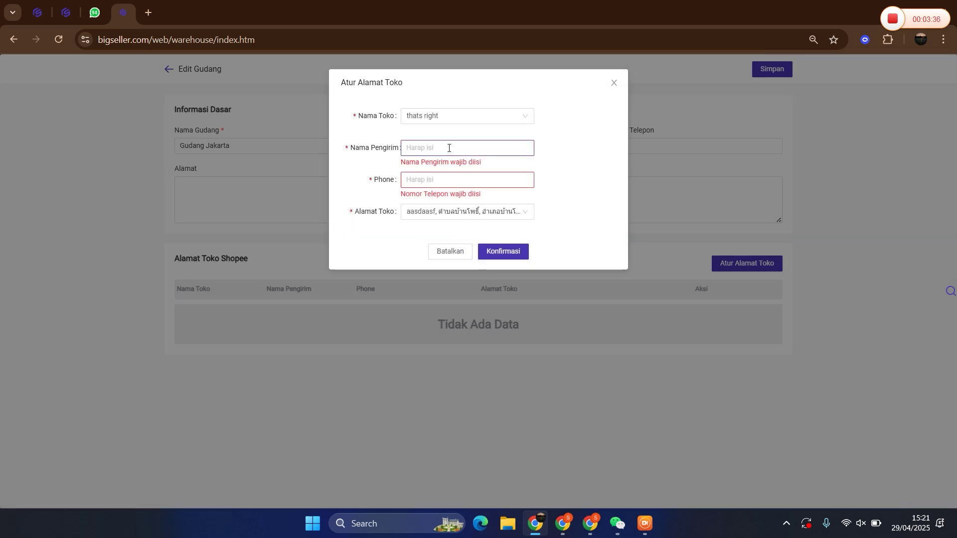
text(BigSeller)
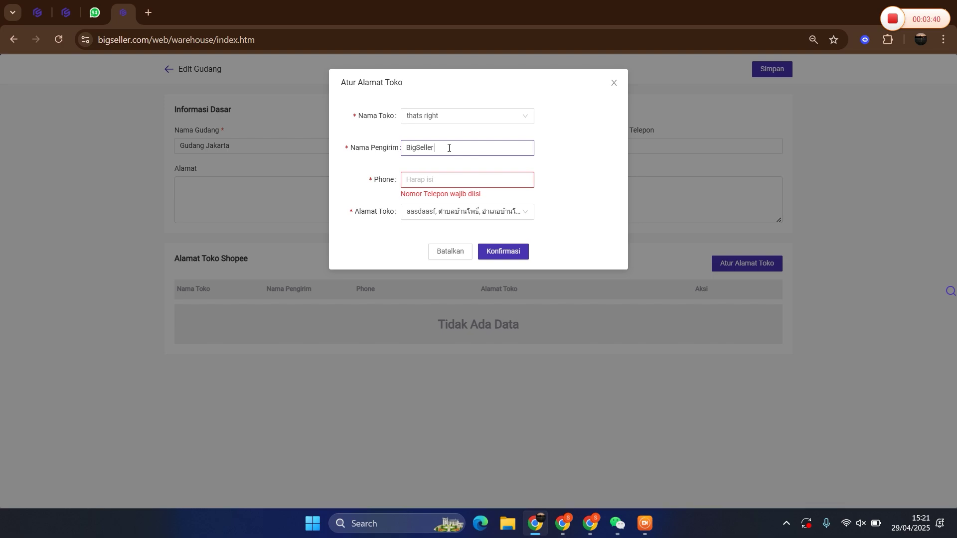
click(455, 184)
text(123456)
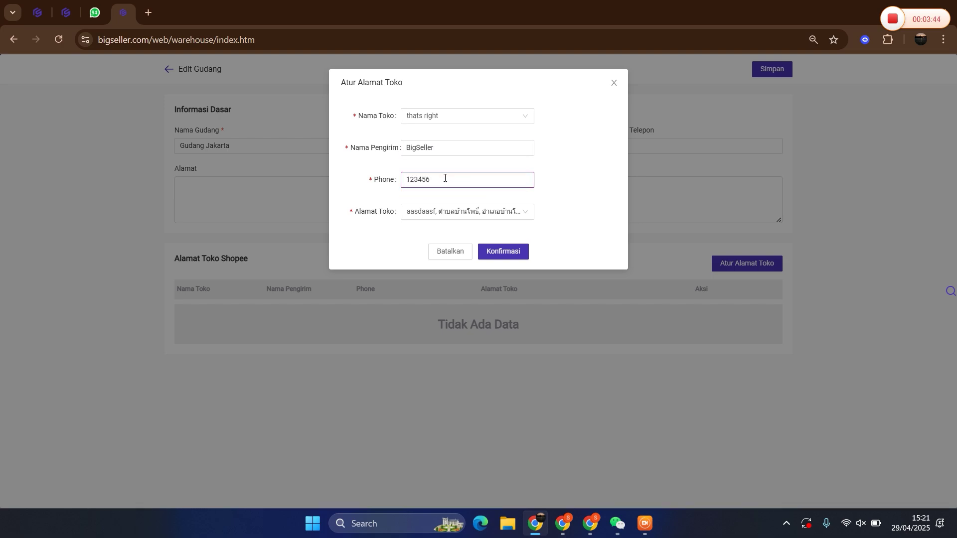
click(500, 252)
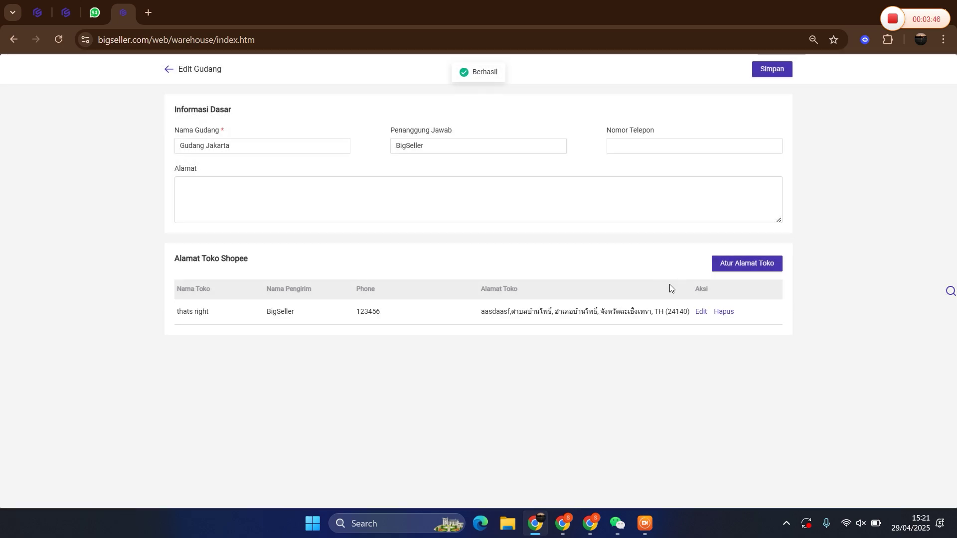
drag(173, 331, 621, 320)
click(220, 365)
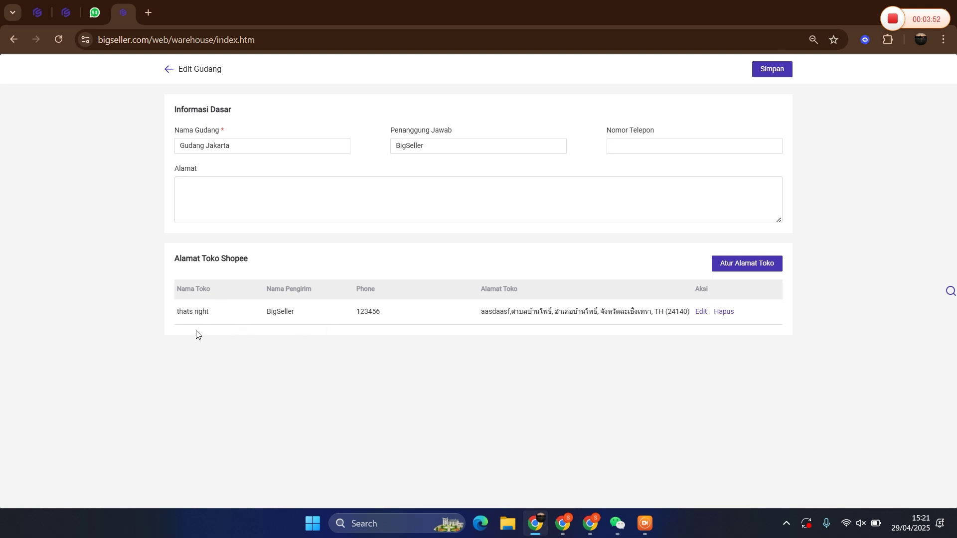
drag(176, 318, 220, 316)
click(220, 337)
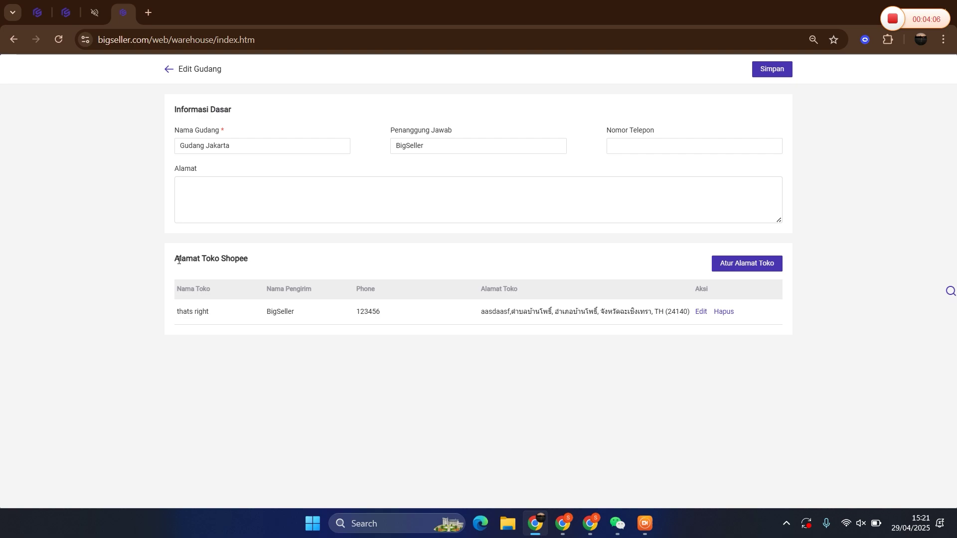
Step: Review the Shopee store address assigned to Gudang Jakarta and save the warehouse
drag(181, 309, 232, 312)
drag(469, 317, 694, 321)
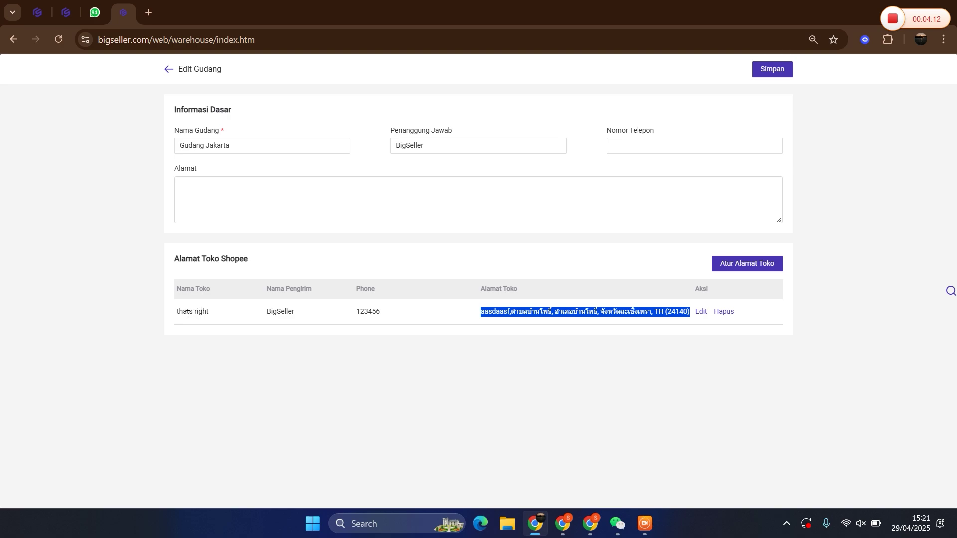
click(462, 343)
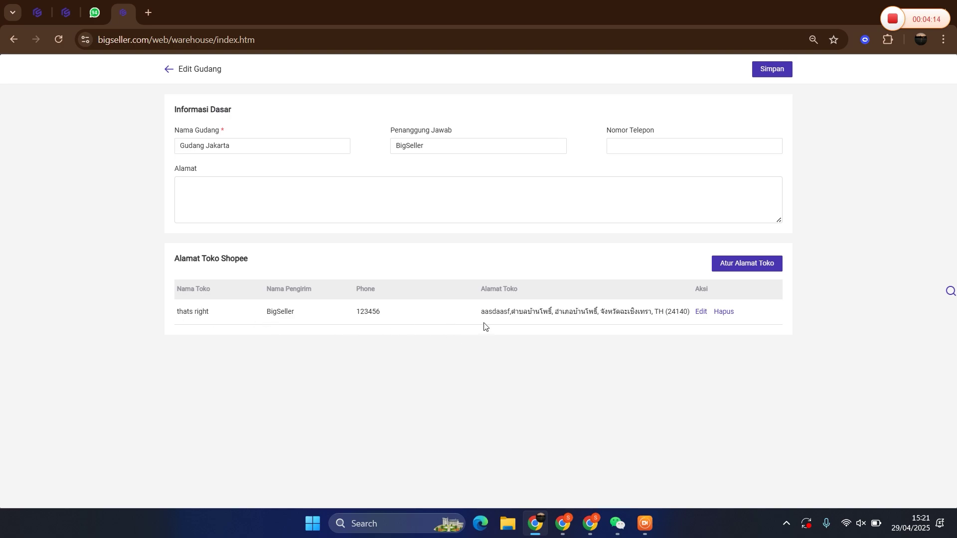
drag(167, 314, 226, 314)
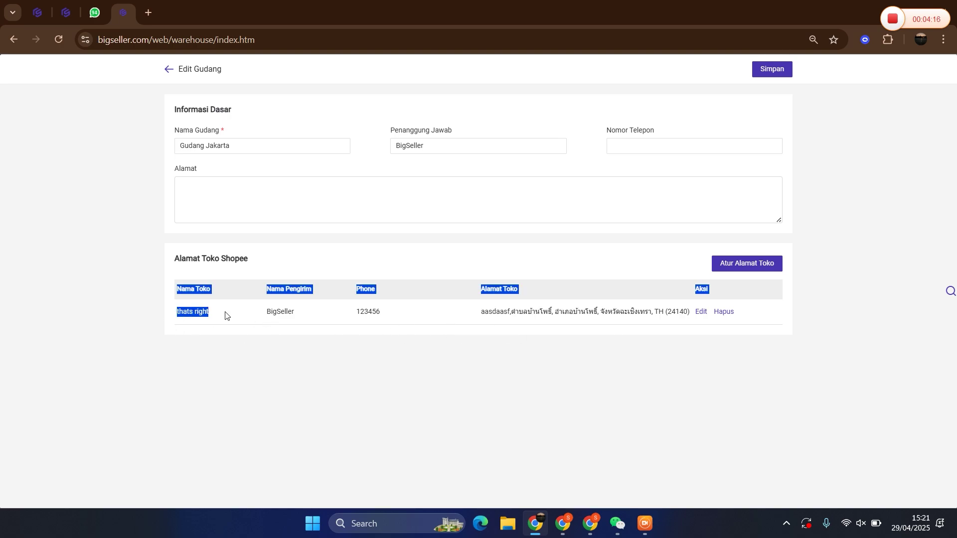
click(161, 288)
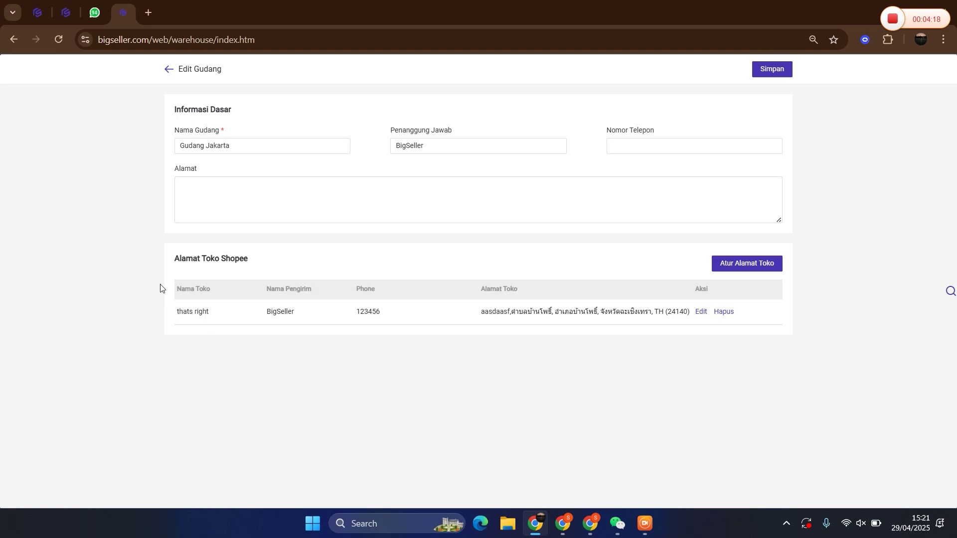
triple_click(185, 326)
drag(471, 315, 685, 309)
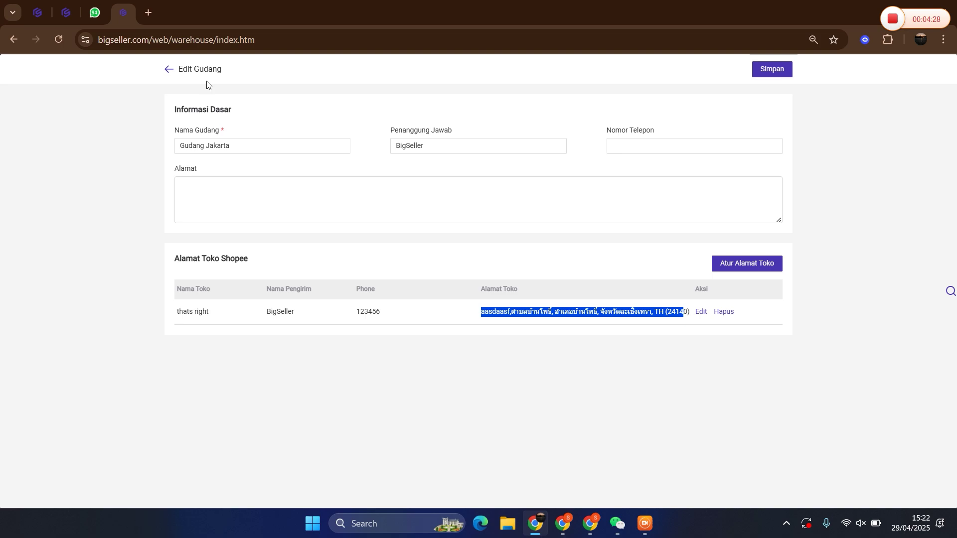
click(772, 69)
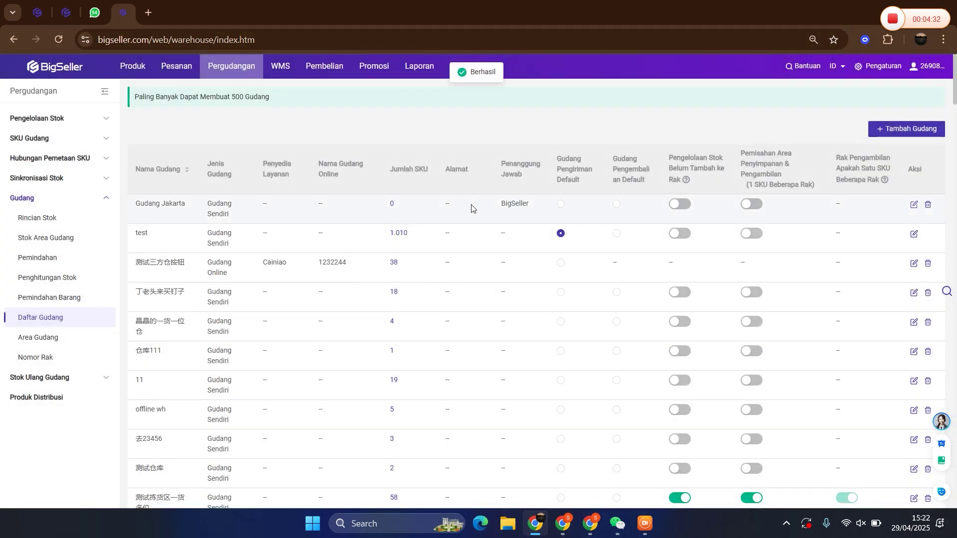
Step: Start a new warehouse rule under Aturan Gudang with the conditions Toko Tertentu and Pilih Gudang Marketplace
mouse_move(210, 68)
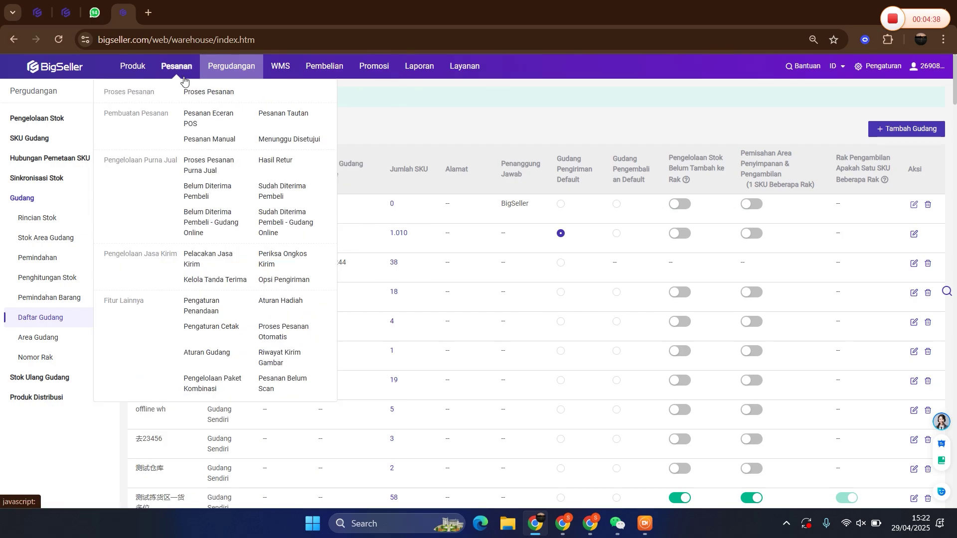
mouse_move(174, 69)
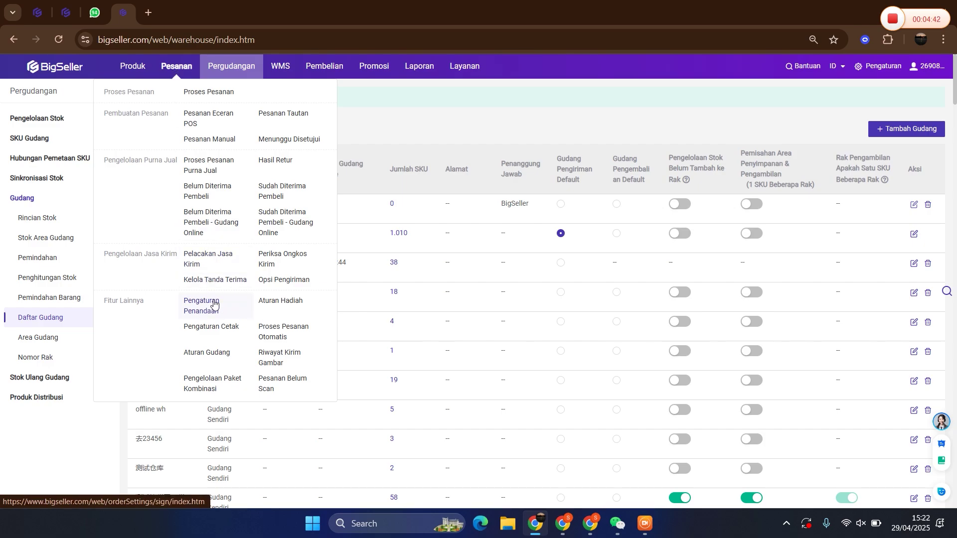
click(201, 356)
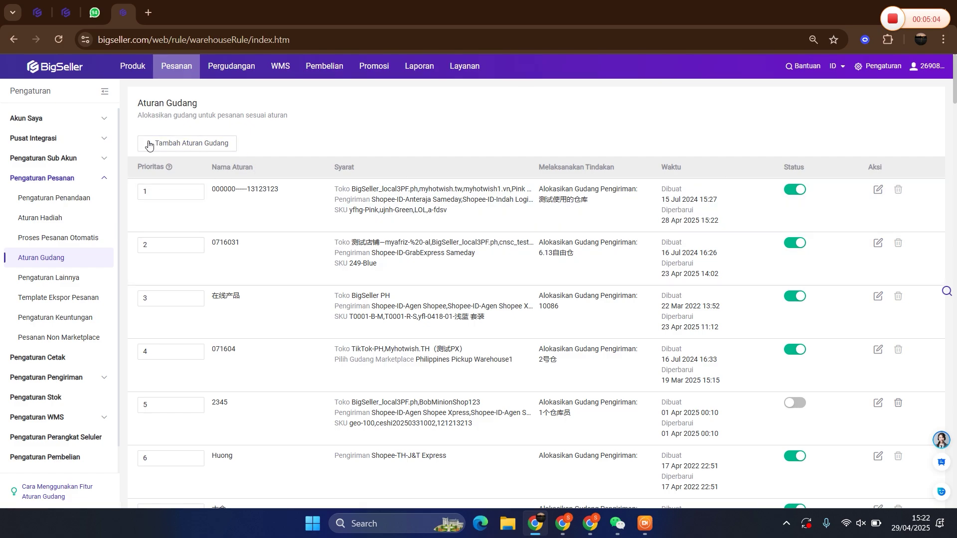
click(195, 145)
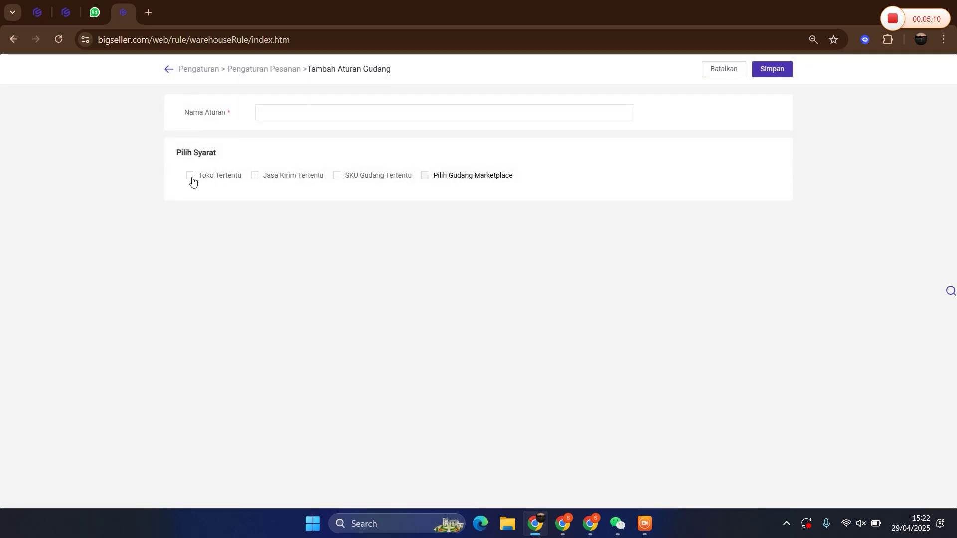
click(190, 178)
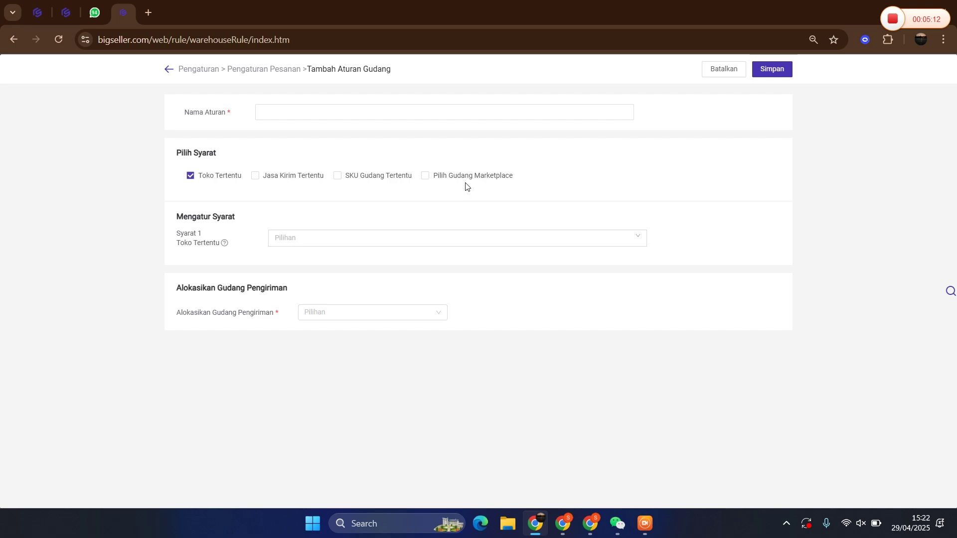
click(427, 176)
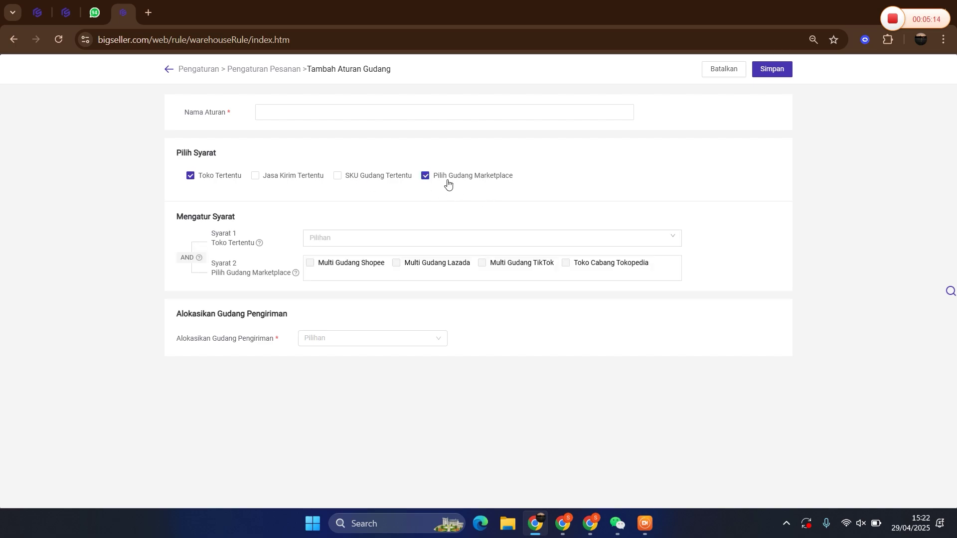
Step: Select the Shopee store Cora123 as the rule's specific store and enable Multi Gudang Shopee as the marketplace warehouse
mouse_move(306, 261)
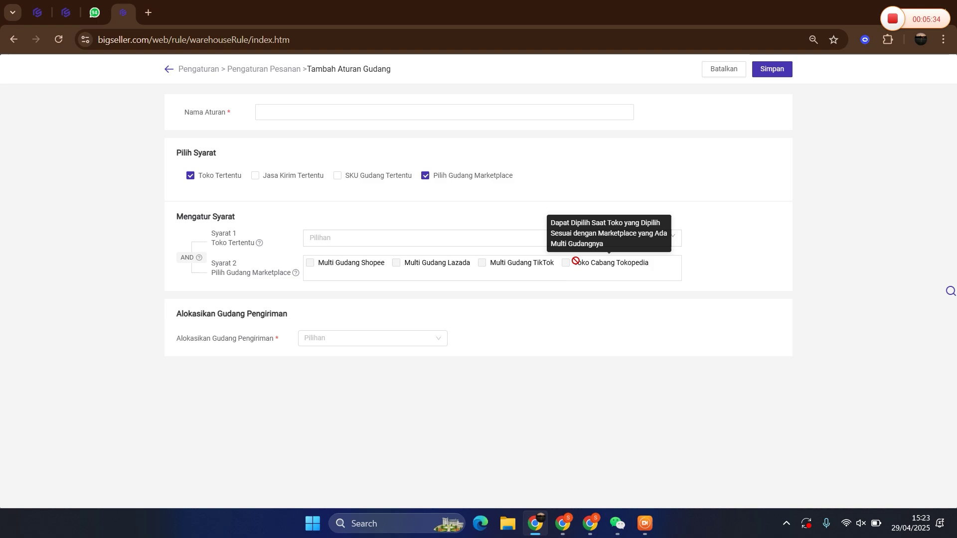
click(319, 239)
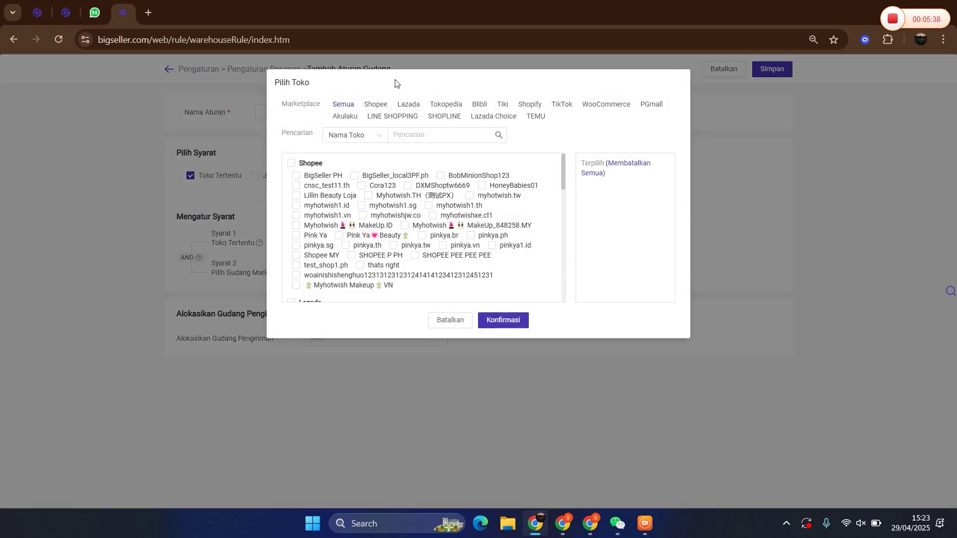
click(382, 186)
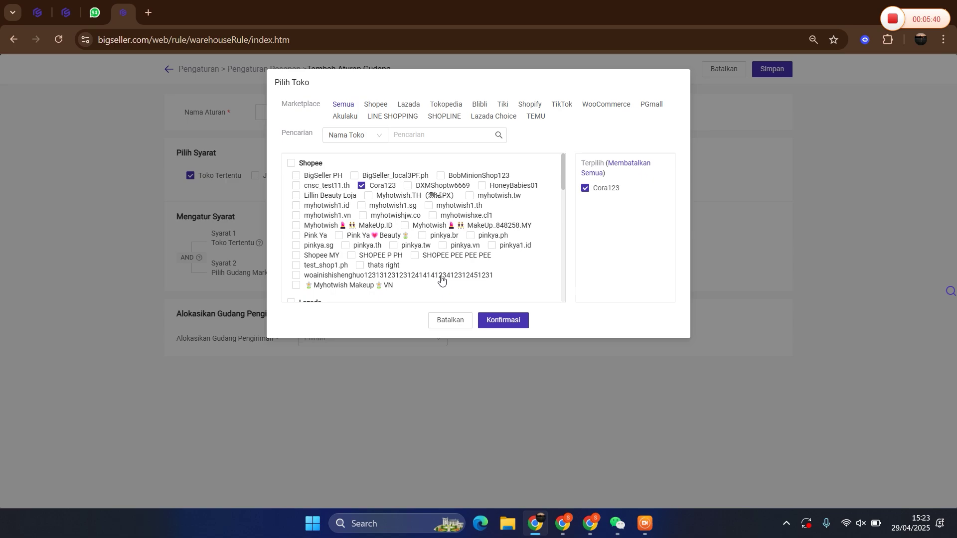
click(489, 321)
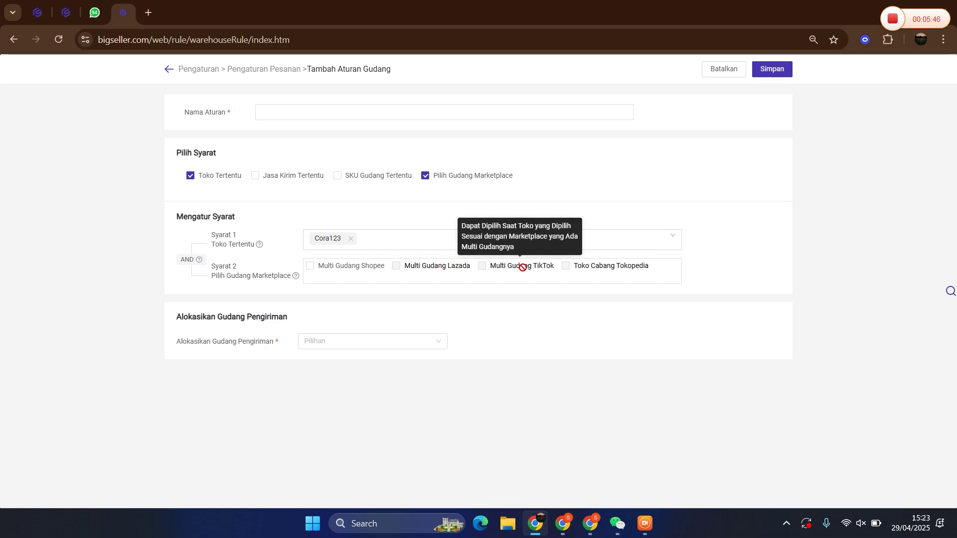
click(311, 267)
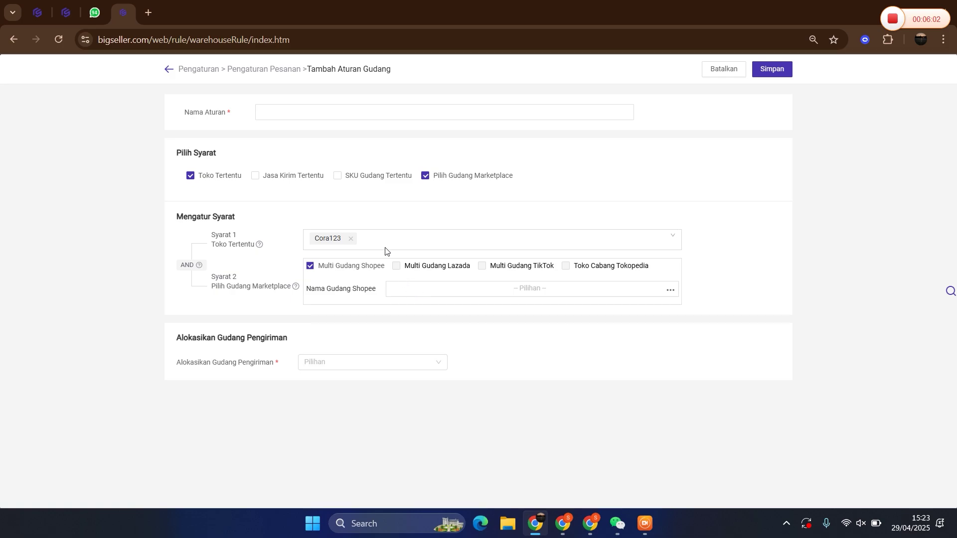
drag(205, 249, 254, 243)
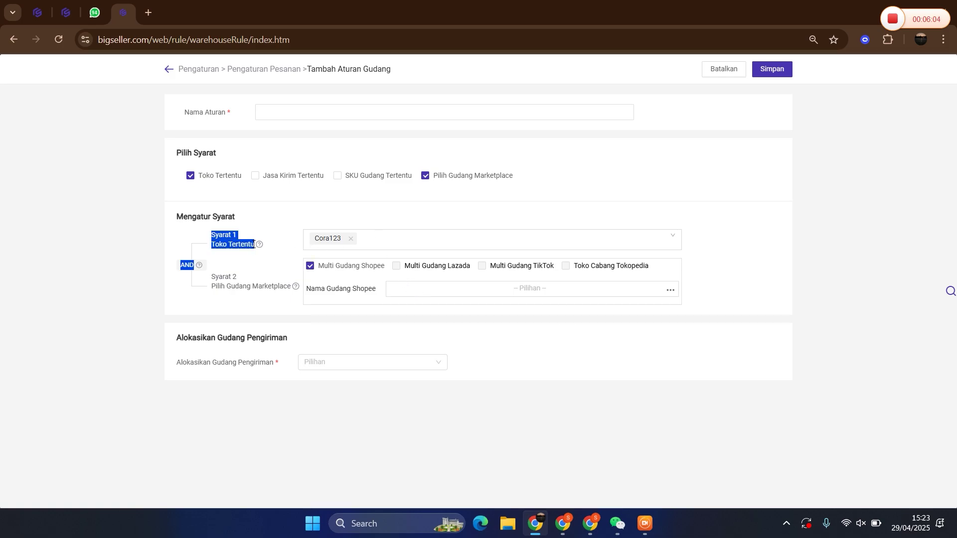
click(266, 256)
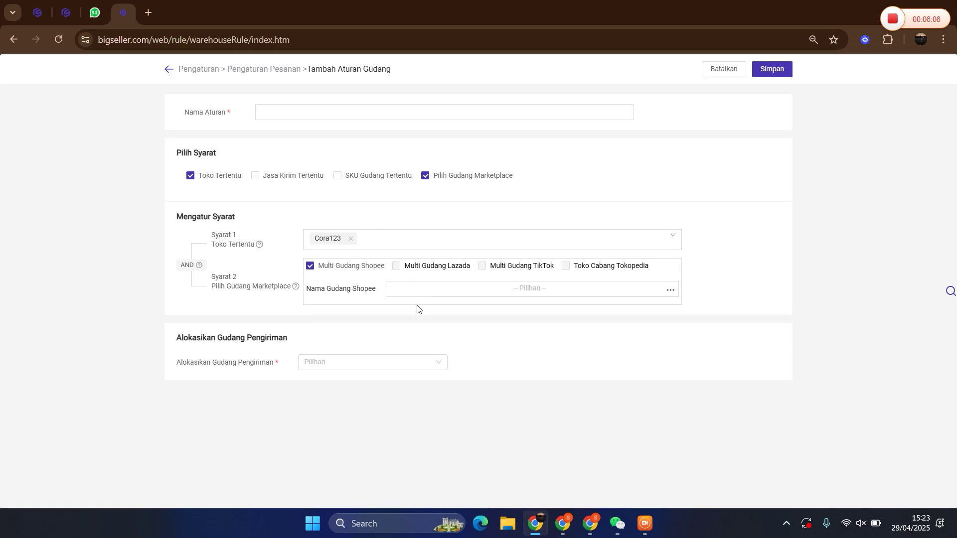
Step: Check the Shopee warehouse selection for the store Cora123, read its multi-warehouse notice, and leave without choosing one
click(438, 292)
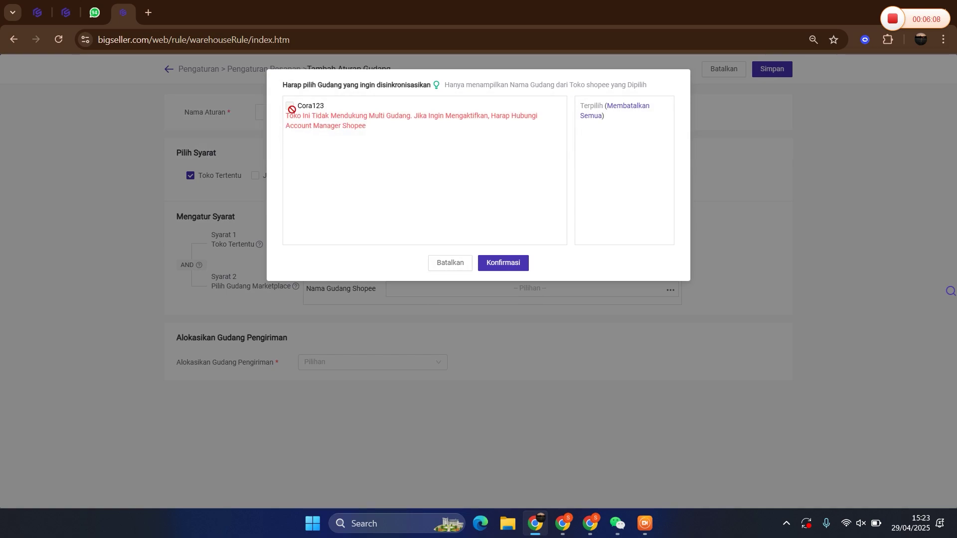
drag(283, 116, 391, 129)
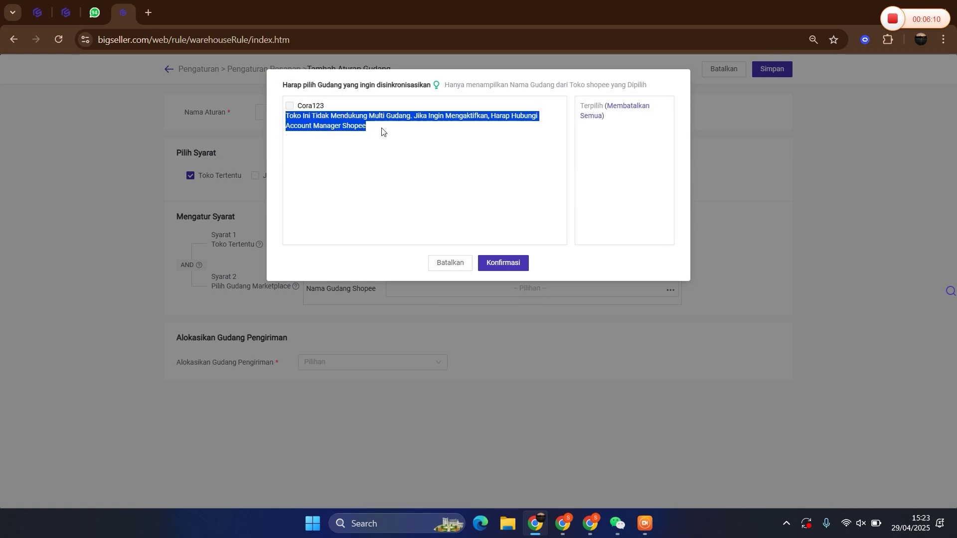
click(384, 140)
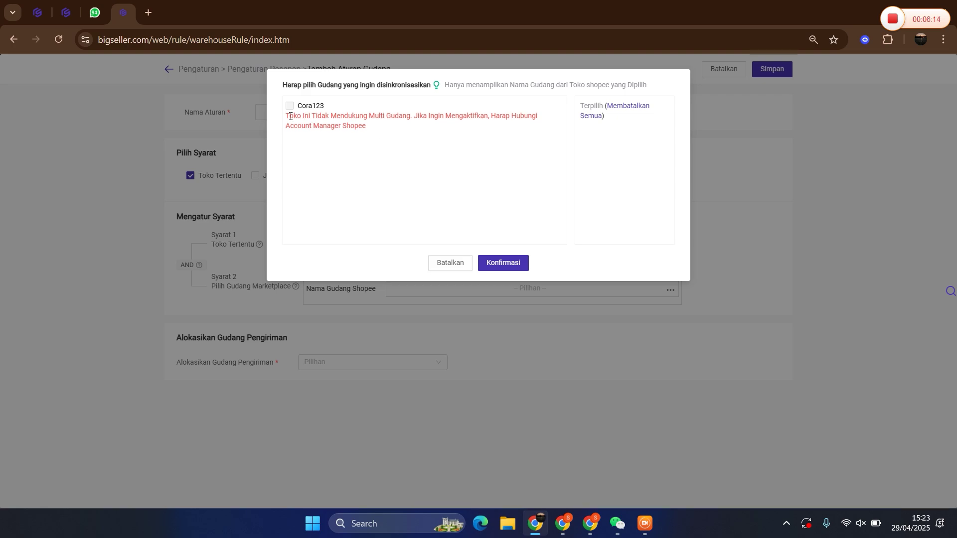
drag(290, 117, 436, 128)
click(435, 113)
triple_click(368, 127)
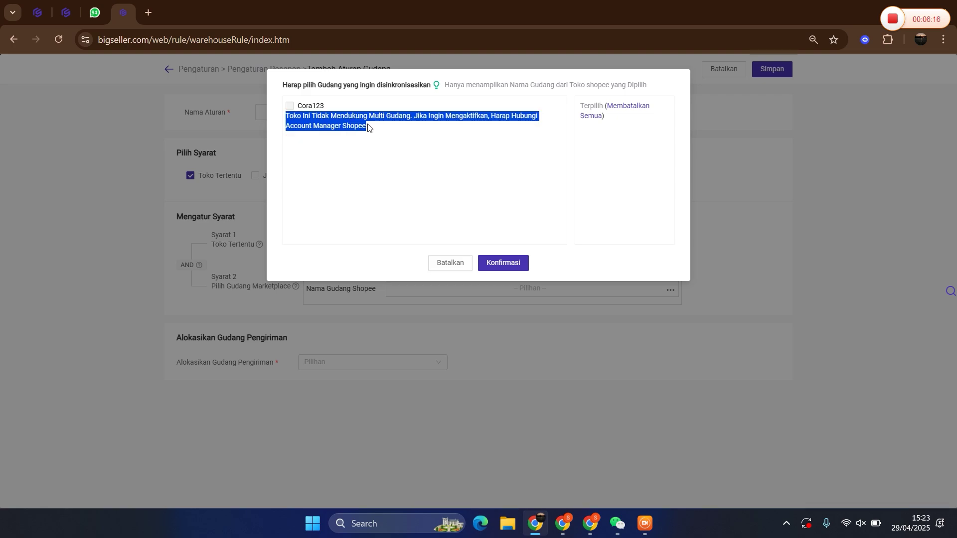
click(315, 122)
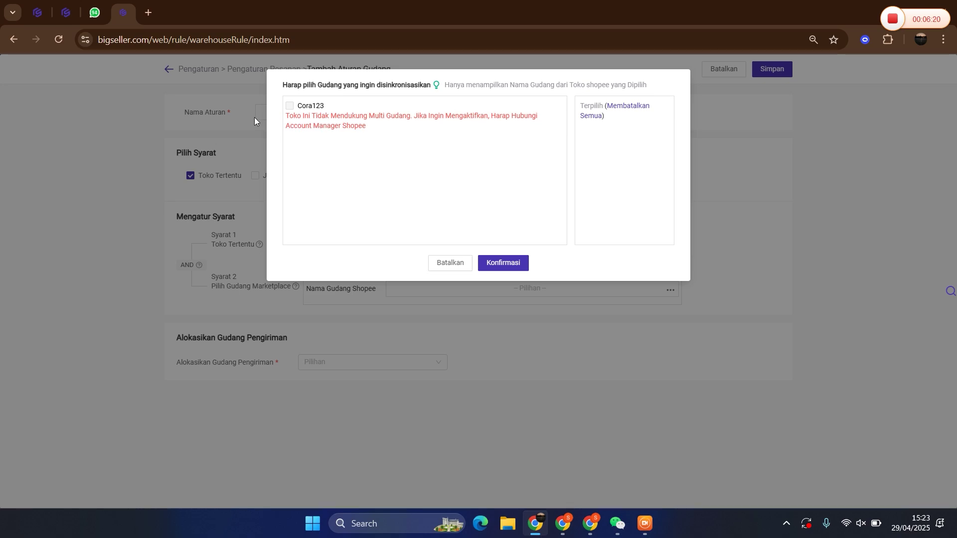
drag(370, 127, 258, 112)
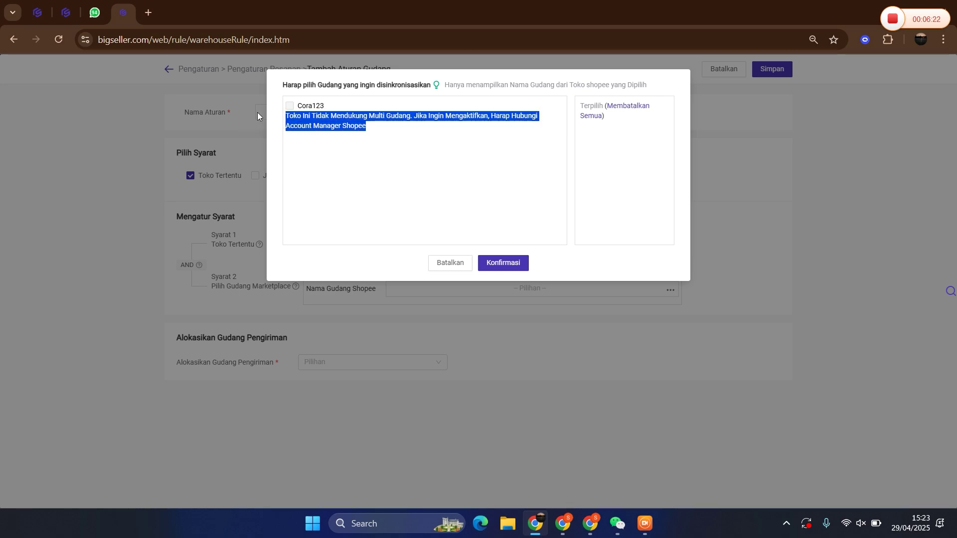
click(442, 261)
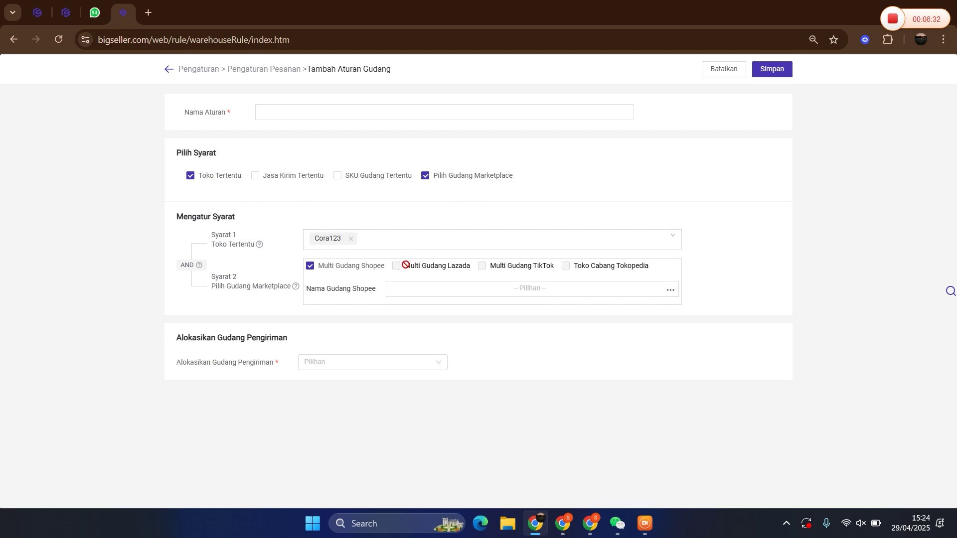
click(411, 290)
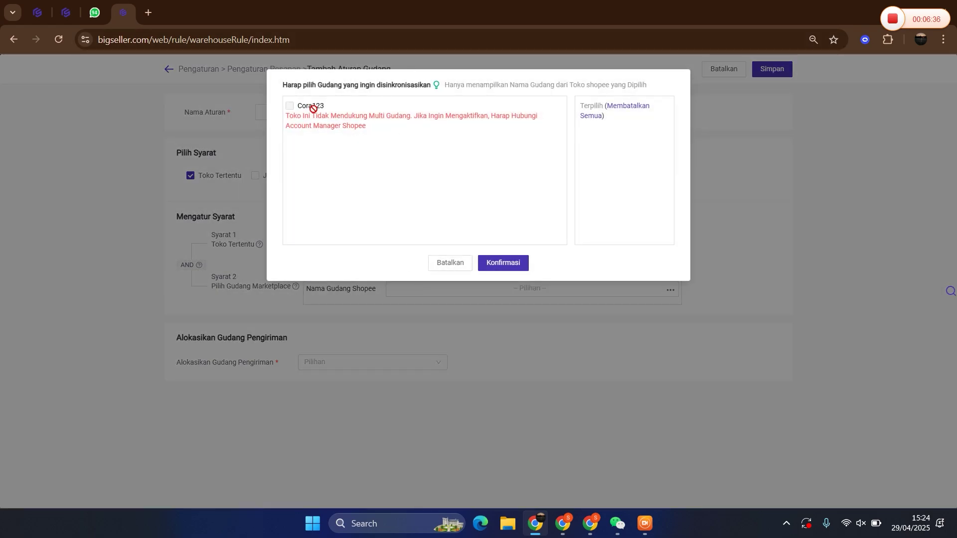
click(445, 265)
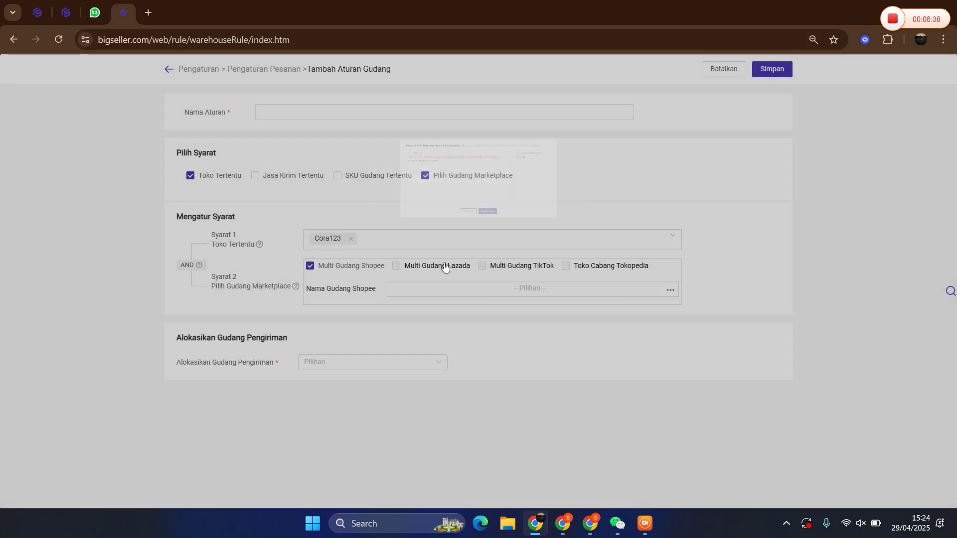
Step: Turn off Multi Gudang Shopee and replace the rule's Cora123 store with BigSeller PH
click(310, 266)
click(351, 238)
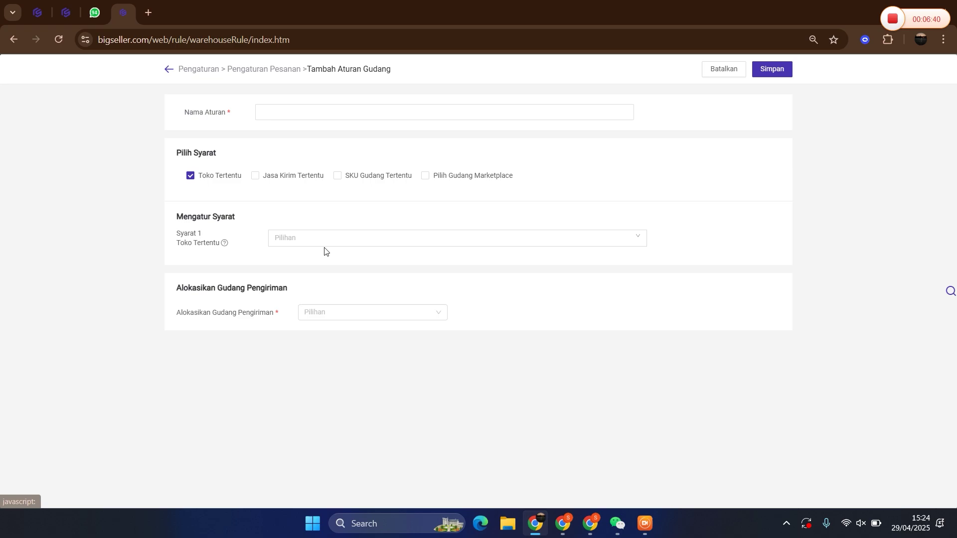
click(339, 240)
click(296, 175)
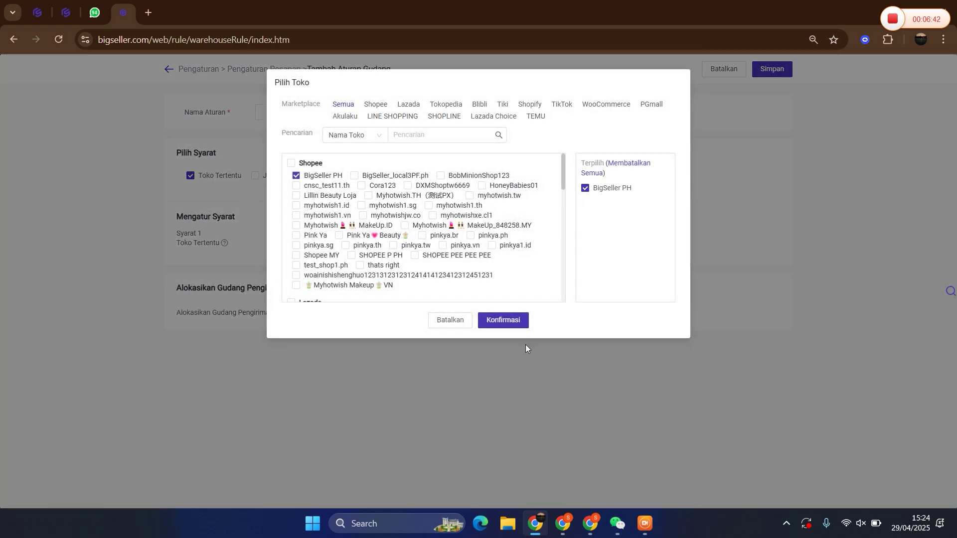
click(504, 320)
click(345, 242)
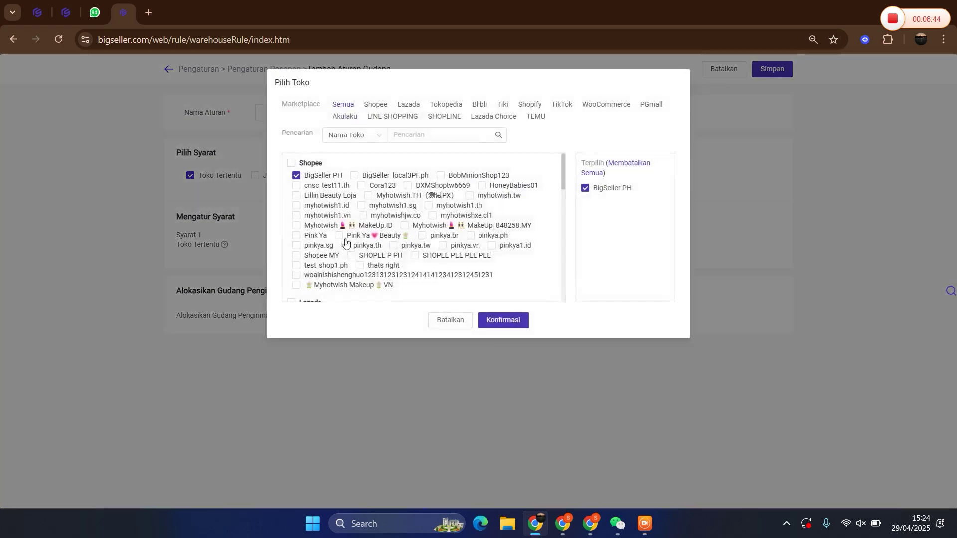
click(463, 324)
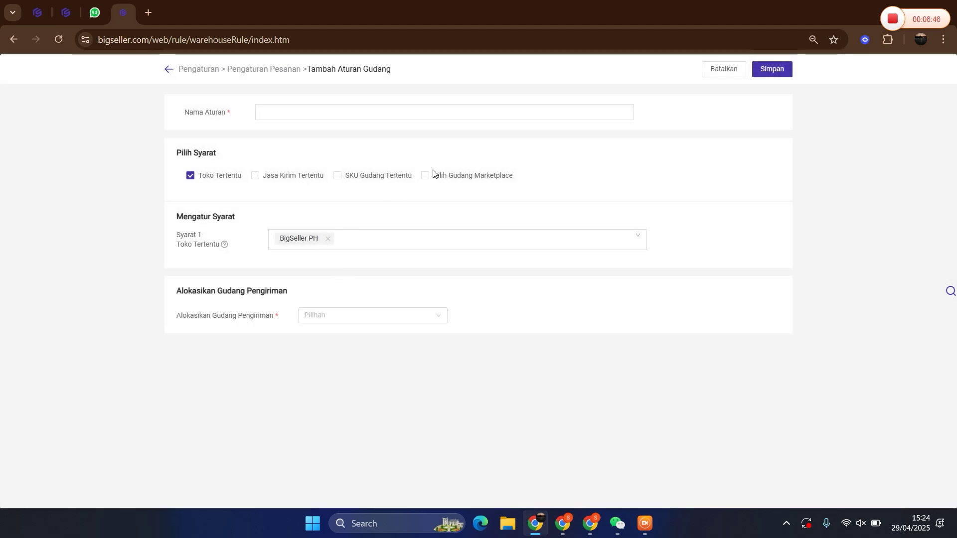
Step: Enable Pilih Gudang Marketplace with Multi Gudang Shopee for BigSeller PH, and check its Shopee warehouse selection without choosing one
triple_click(426, 182)
click(430, 180)
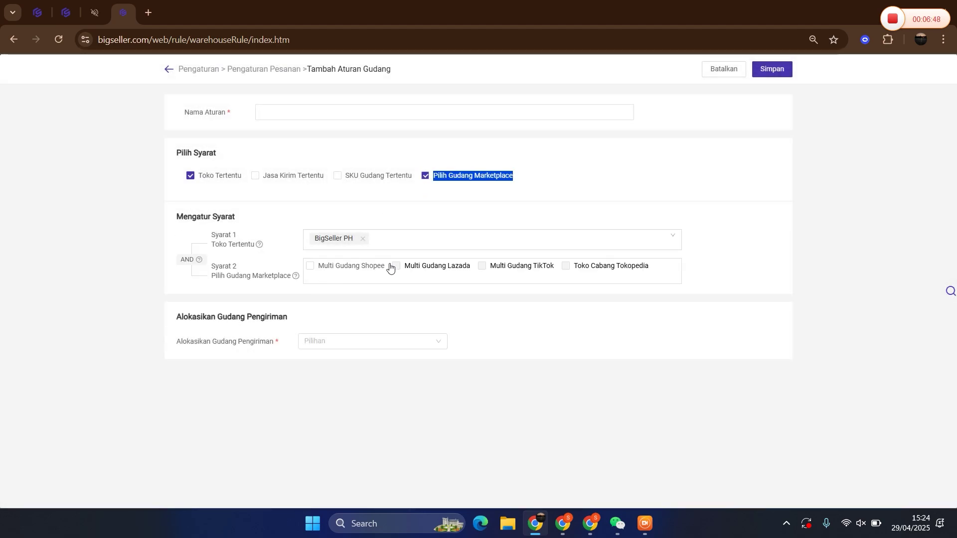
click(349, 266)
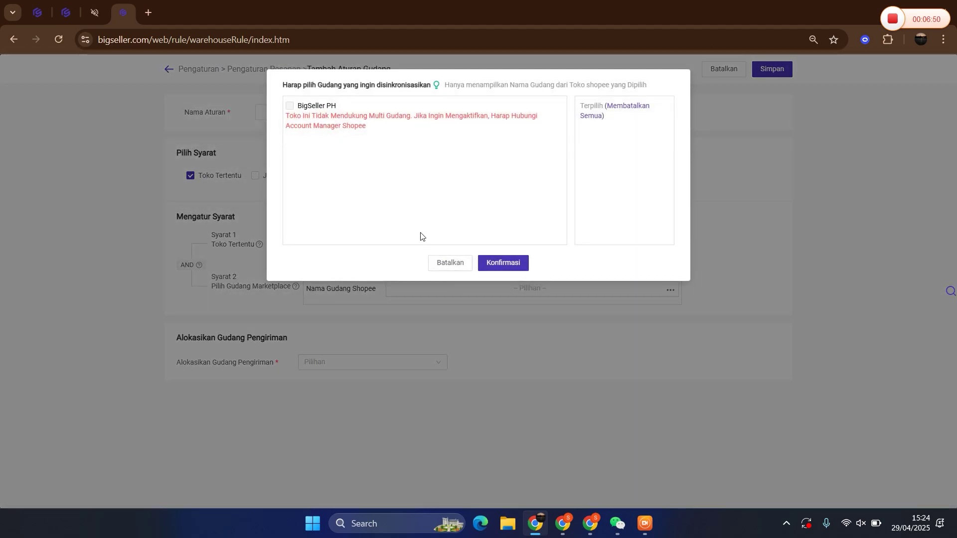
click(452, 255)
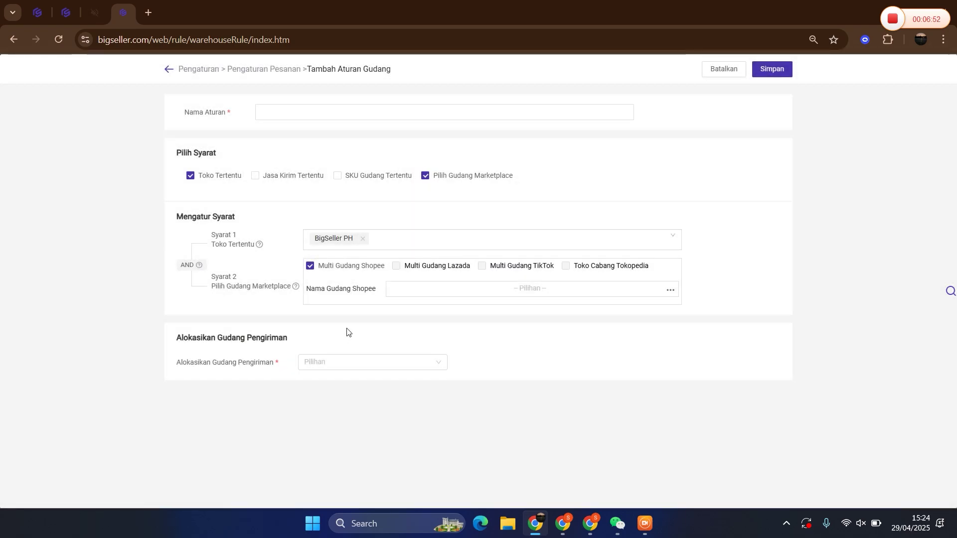
Step: Set the rule's Alokasikan Gudang Pengiriman warehouse to 10086
click(329, 363)
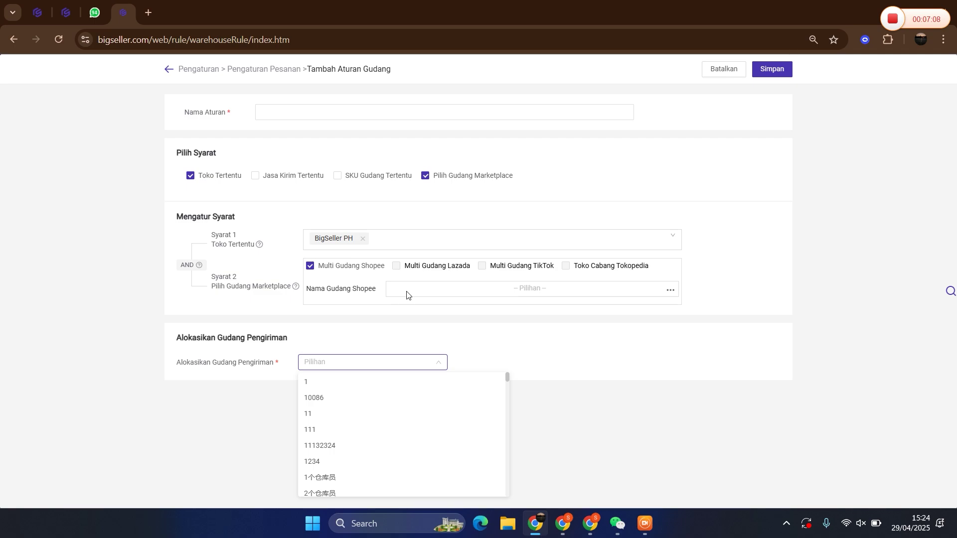
drag(169, 370, 293, 368)
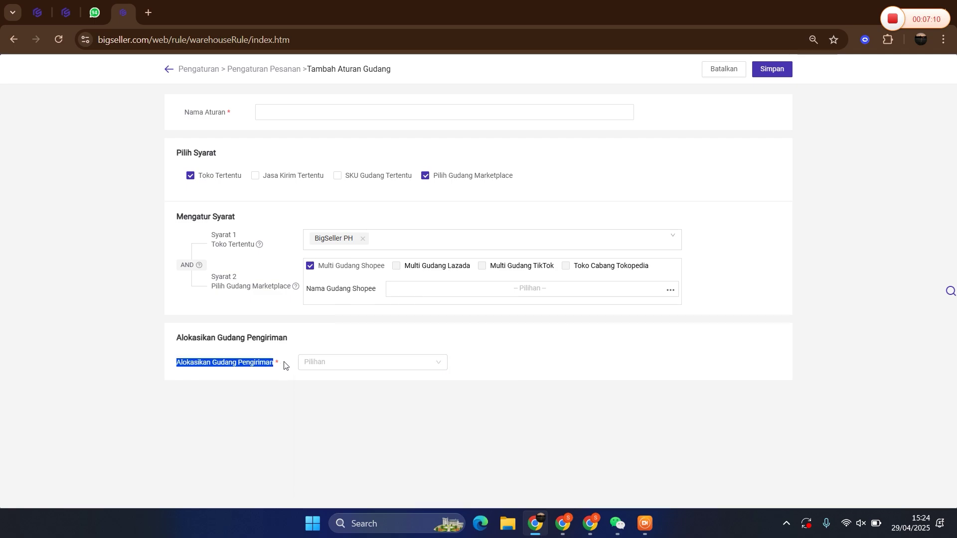
click(328, 367)
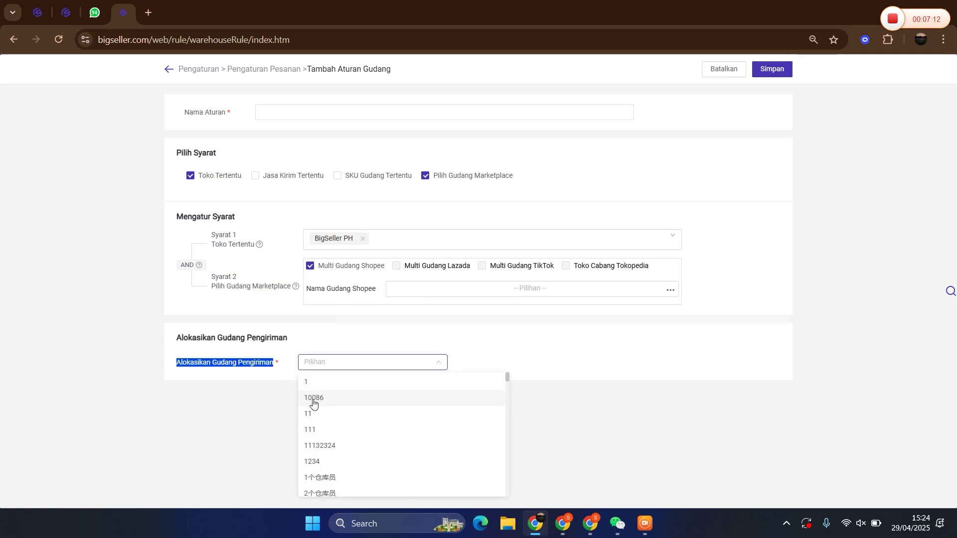
click(315, 398)
Step: Recheck the Shopee warehouse selection for BigSeller PH without choosing one, and discard the unsaved warehouse rule
click(418, 293)
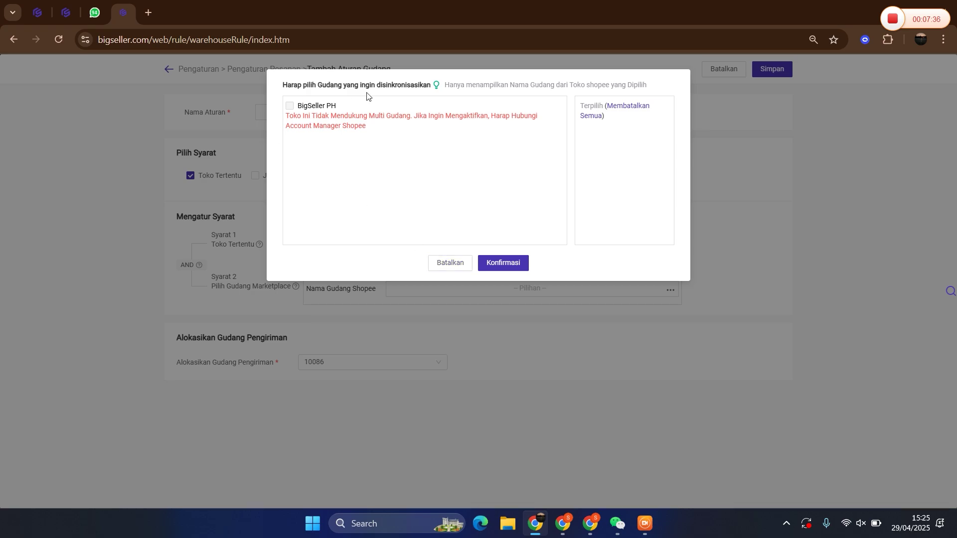
click(441, 269)
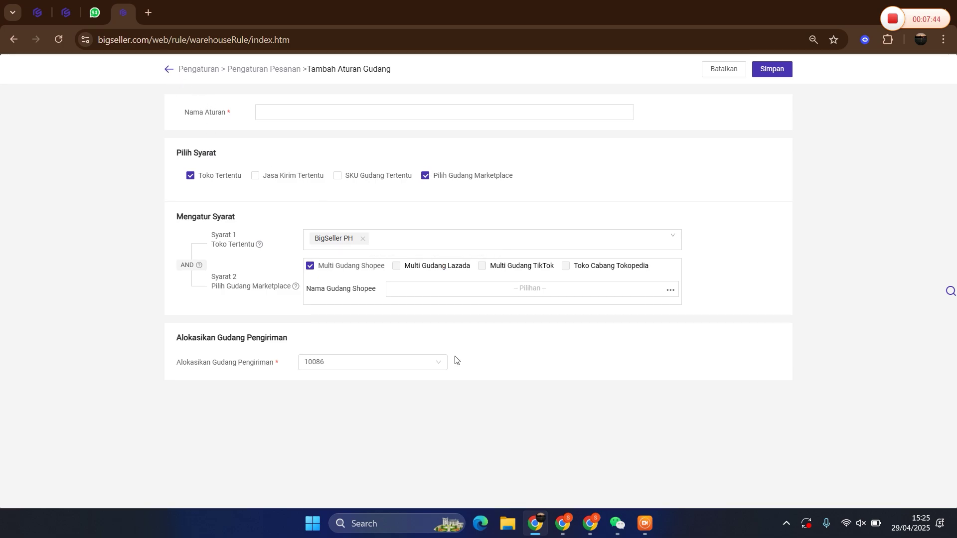
click(495, 290)
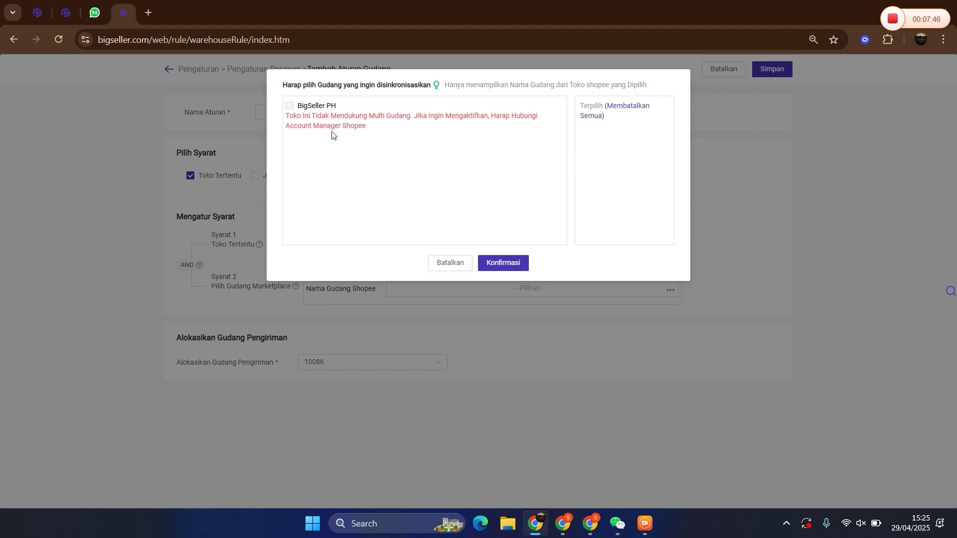
click(437, 267)
click(710, 69)
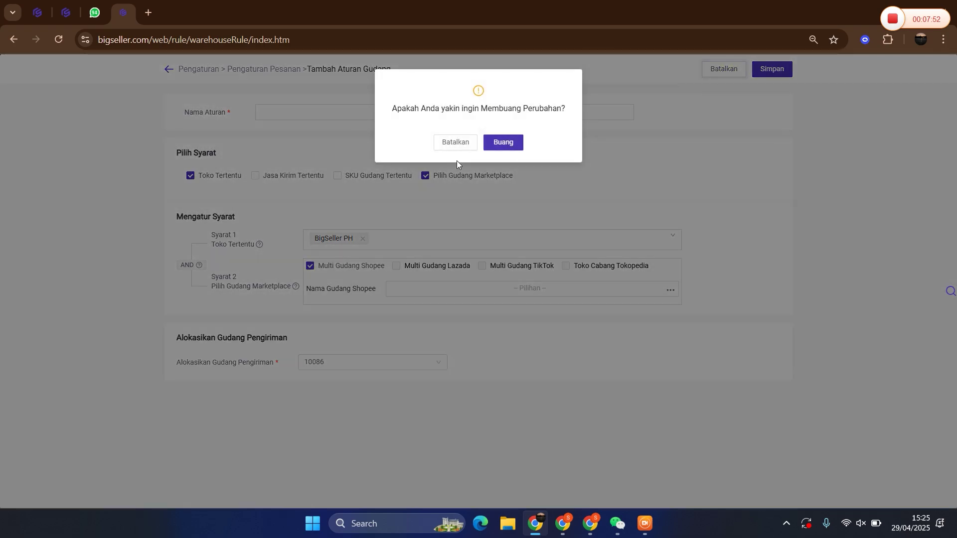
click(498, 143)
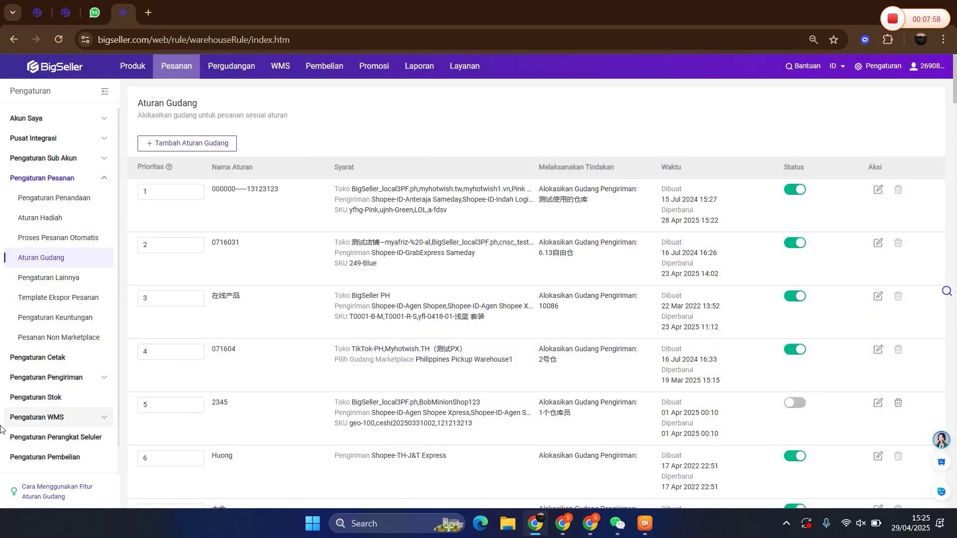
Step: Open Pengaturan Informasi Penjual from the shipping settings
click(47, 381)
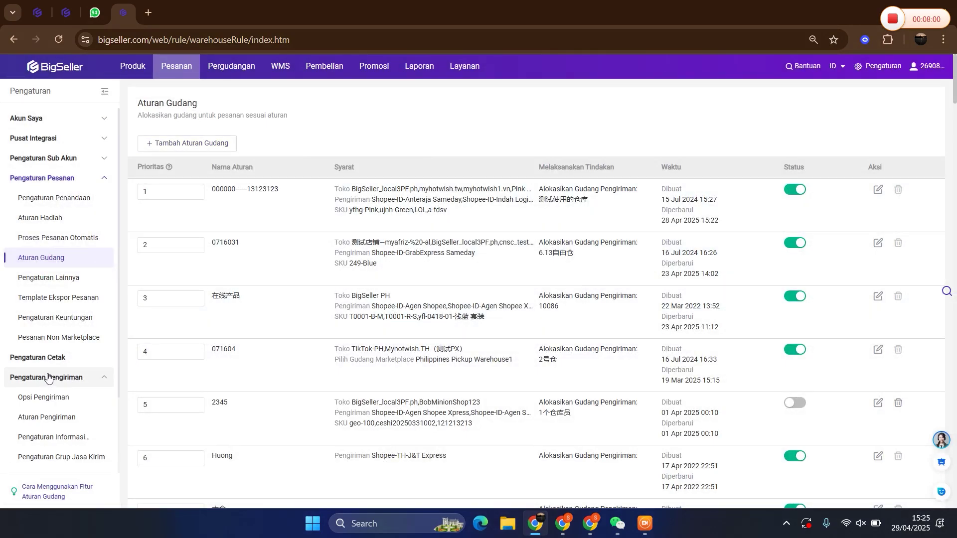
scroll(47, 380, down, 1)
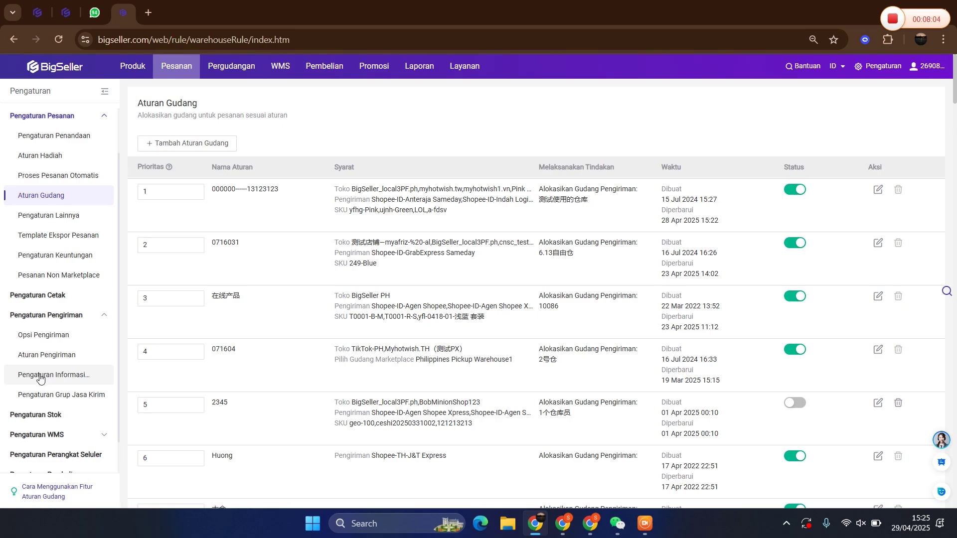
click(40, 377)
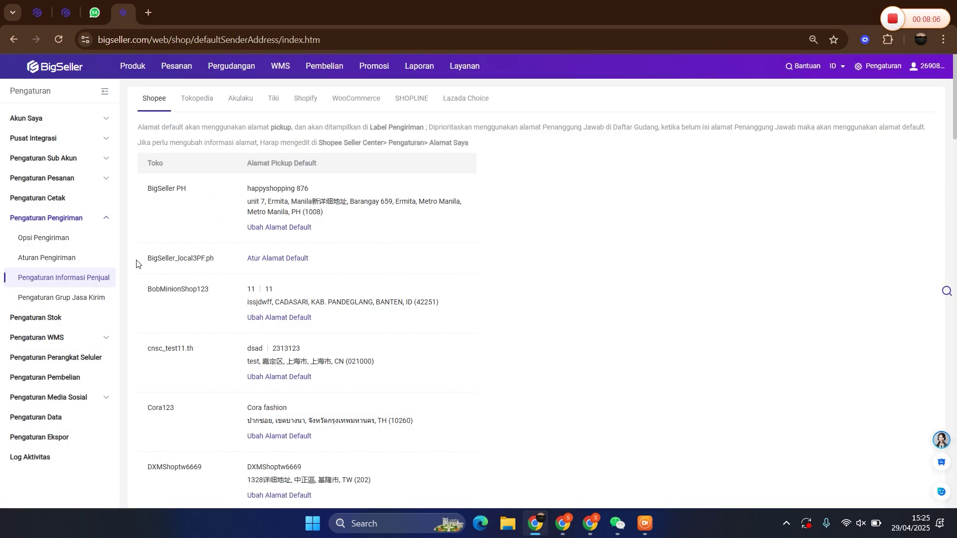
Step: Examine the Alamat Pickup Default of the Shopee store BobMinionShop123
drag(144, 296, 228, 297)
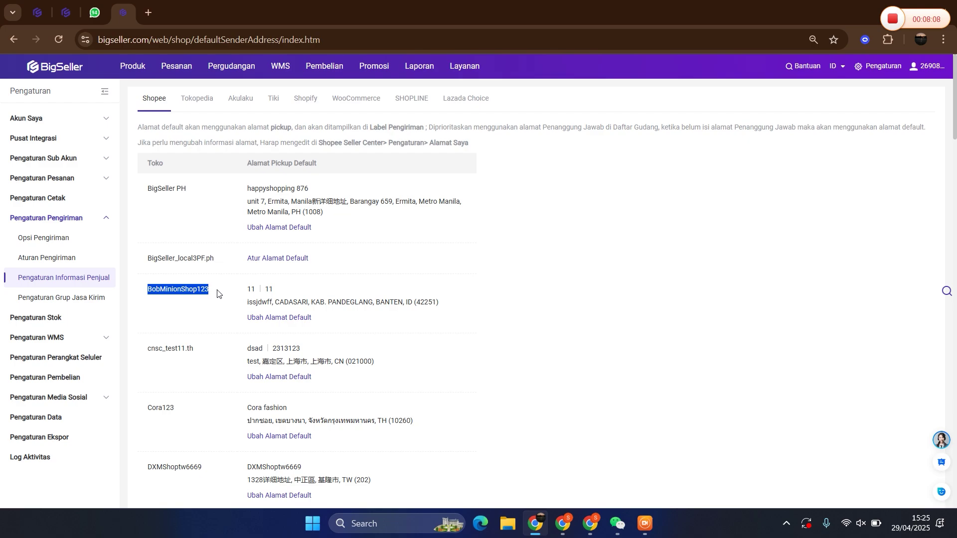
drag(250, 164, 348, 181)
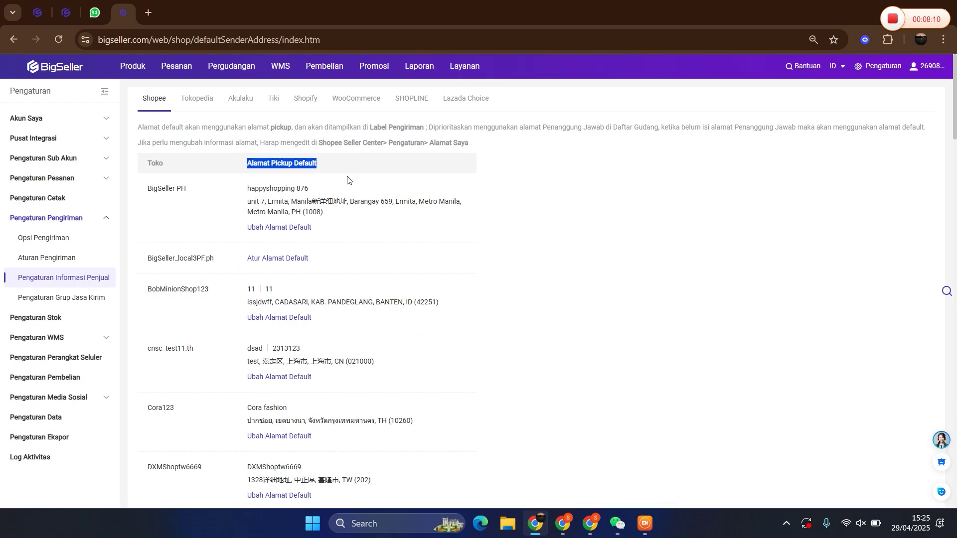
drag(380, 302, 413, 302)
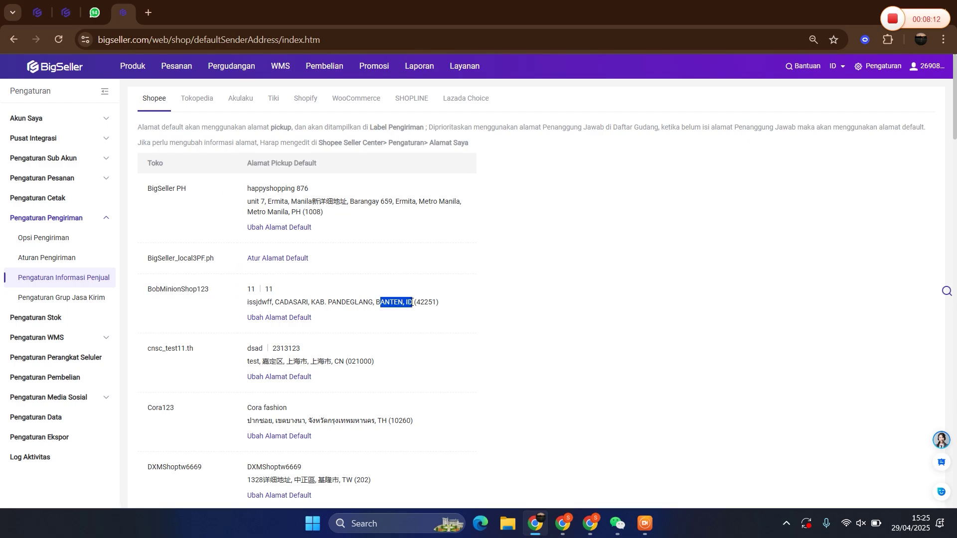
click(369, 304)
mouse_move(176, 67)
drag(380, 302, 450, 300)
drag(248, 303, 436, 302)
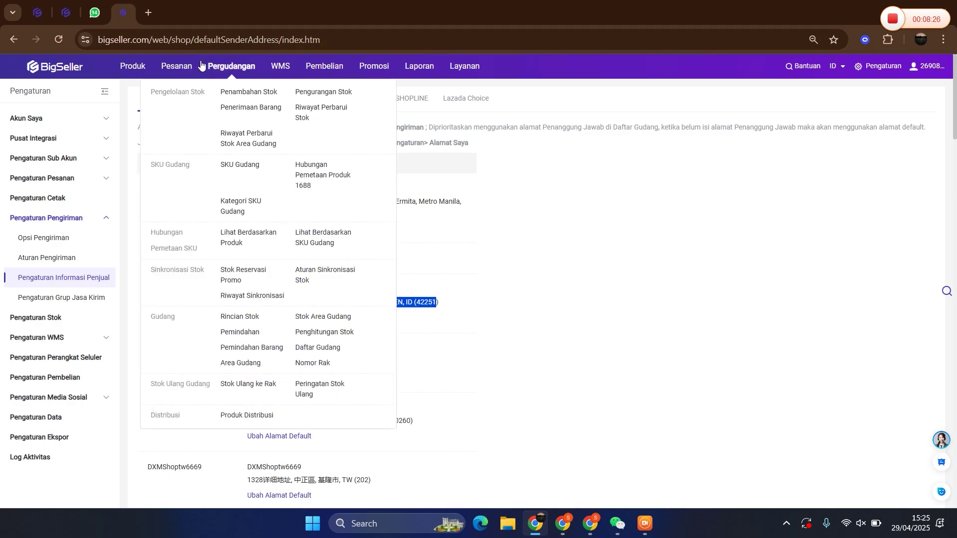
Step: Open Aturan Gudang and look through the existing warehouse rules and their conditions
click(199, 355)
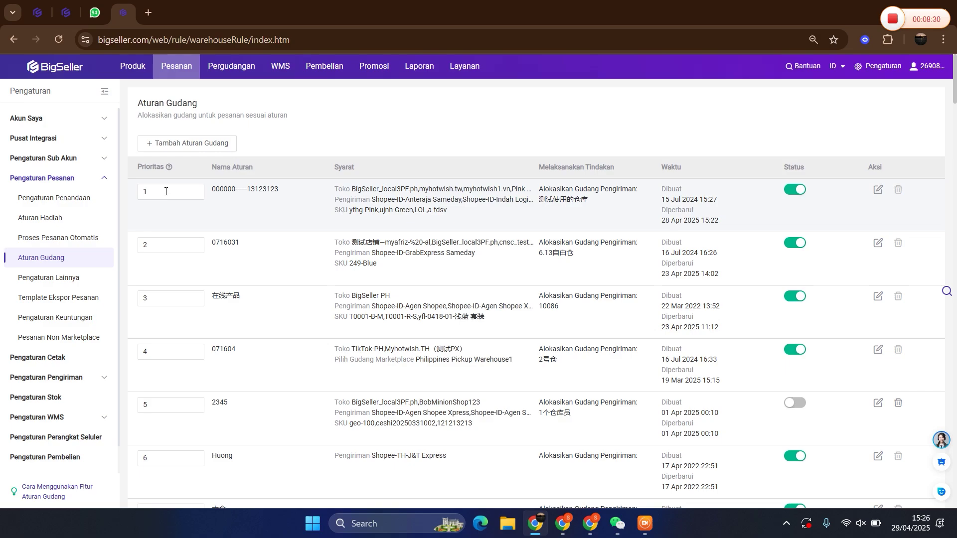
scroll(167, 433, down, 7)
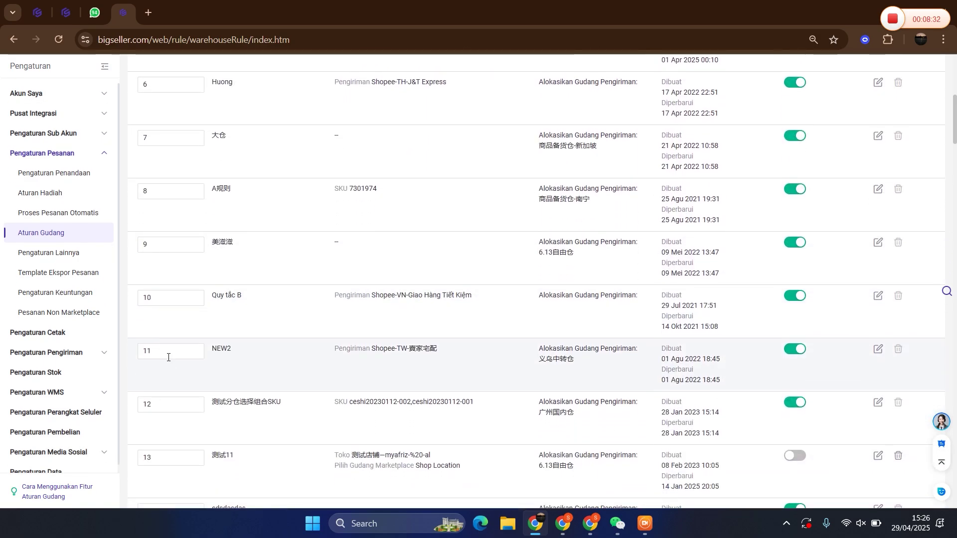
scroll(168, 357, up, 8)
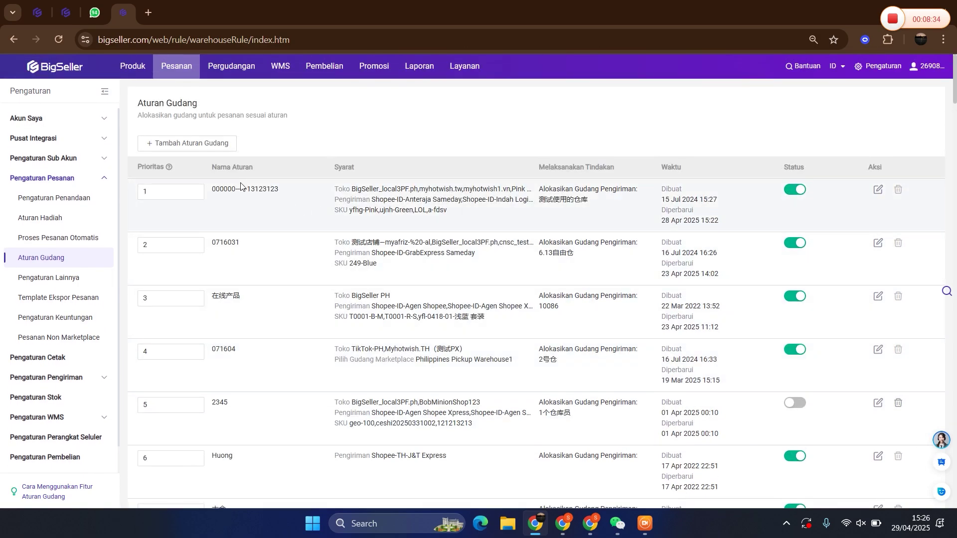
scroll(150, 244, down, 5)
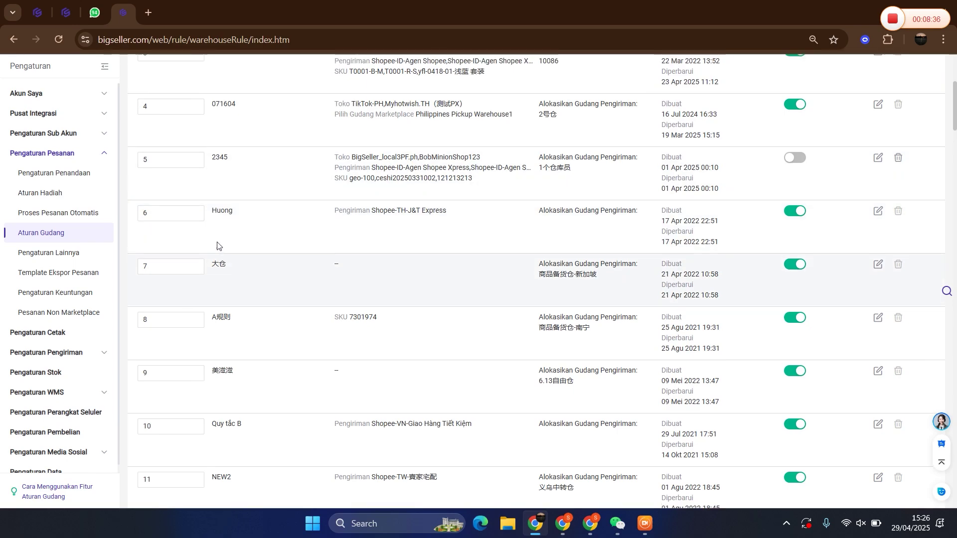
scroll(217, 245, up, 2)
Step: Open warehouse rule 071604 for editing, review its TikTok marketplace warehouse and shipping allocation, and leave without saving
click(877, 225)
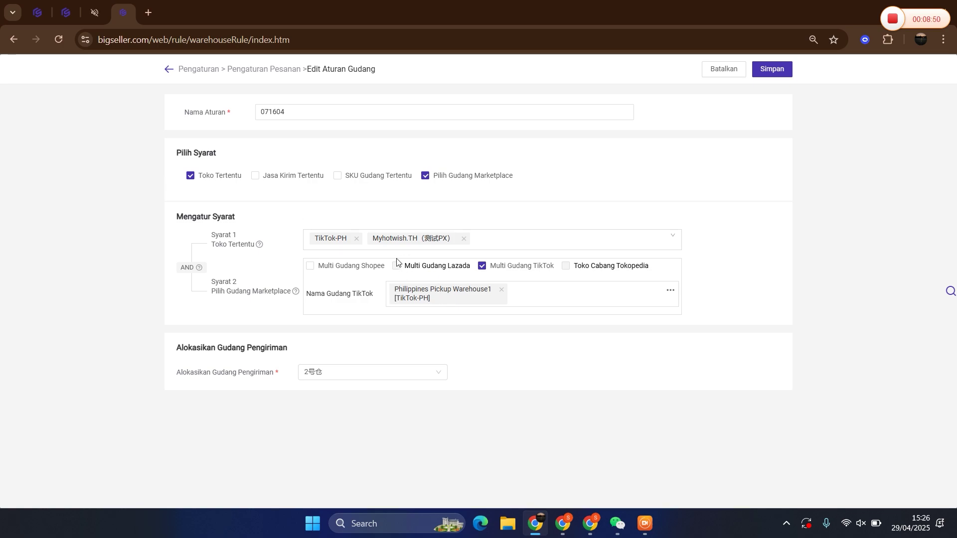
click(171, 76)
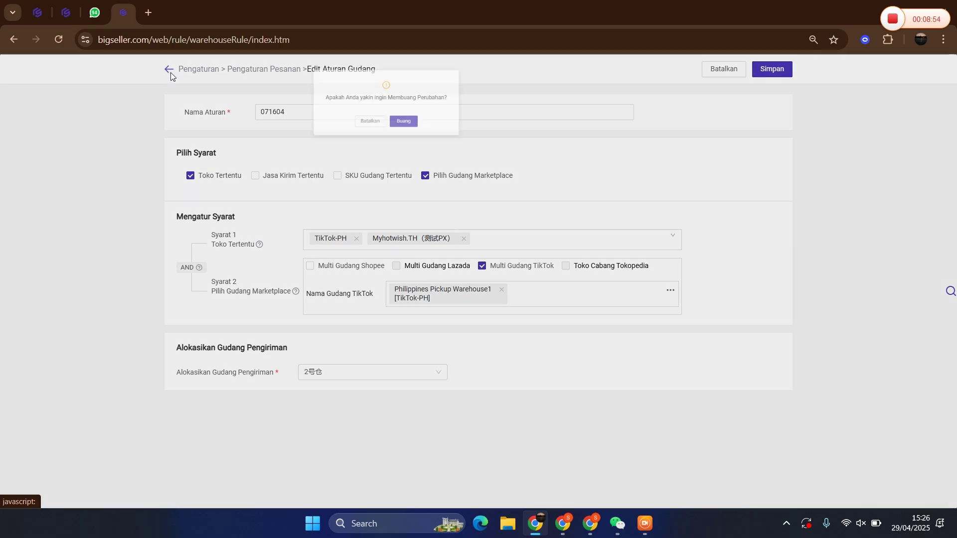
click(503, 143)
scroll(286, 100, up, 3)
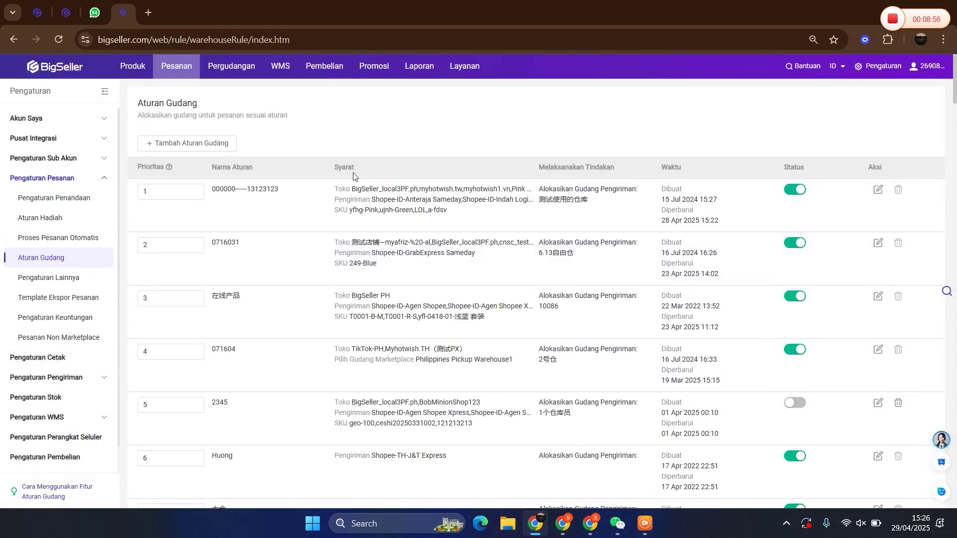
Step: Open Daftar Gudang, view the blank Tambah Gudang form, and cancel it
mouse_move(231, 67)
click(312, 349)
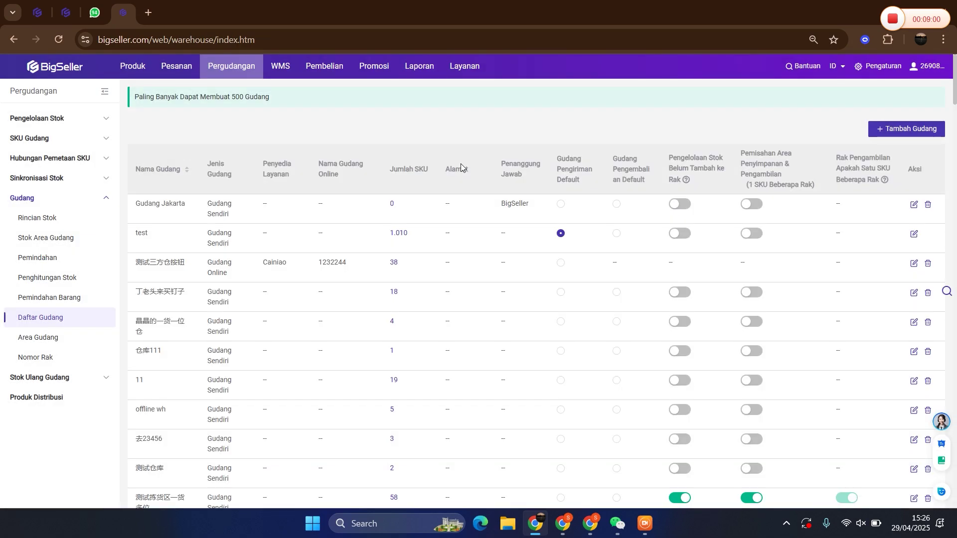
click(912, 131)
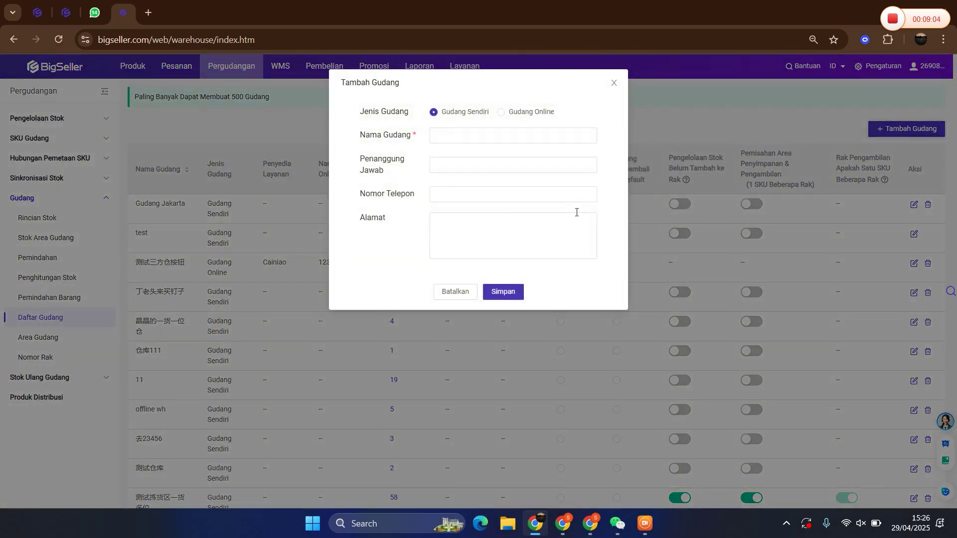
click(447, 295)
Step: Open Gudang Jakarta for editing, examine its linked Shopee store name and address, and return to the warehouse list
click(913, 204)
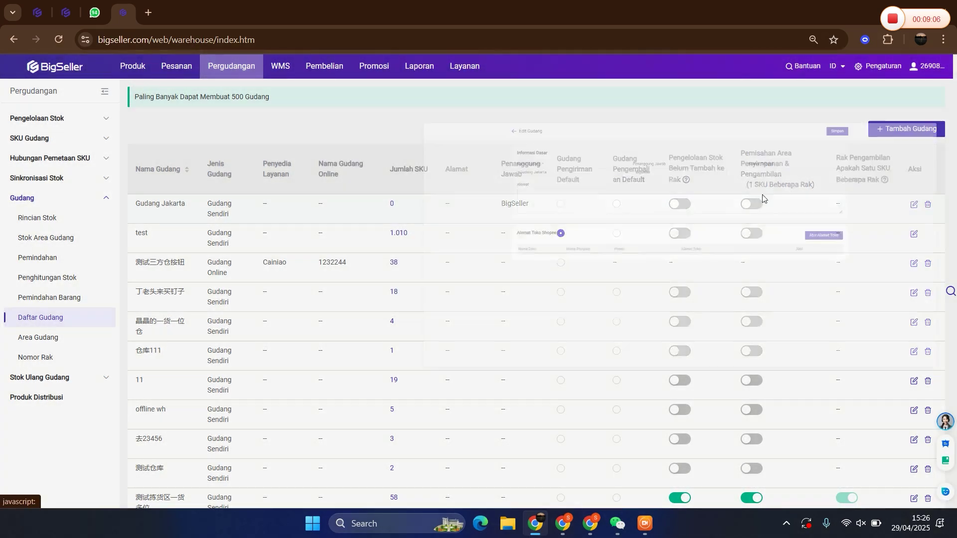
drag(481, 313, 691, 318)
click(598, 340)
drag(186, 314, 237, 320)
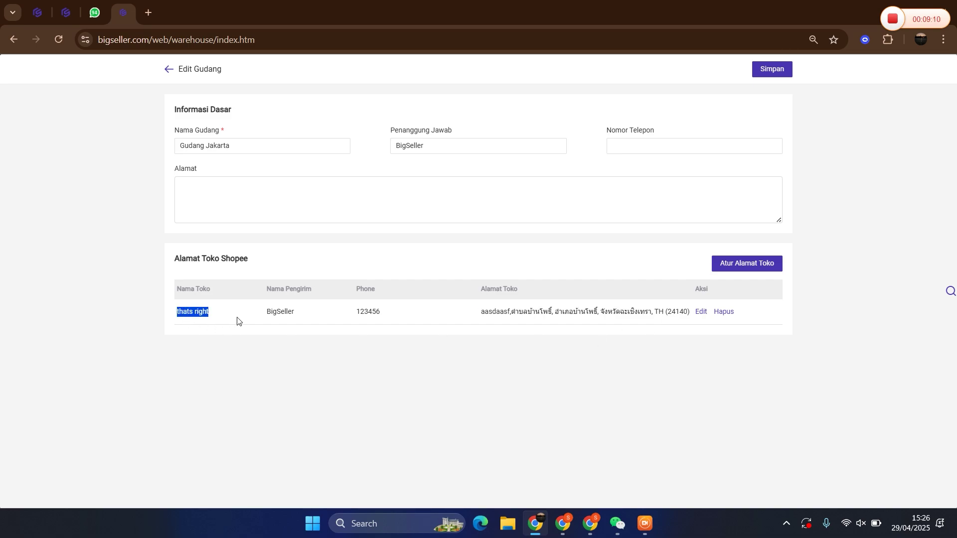
click(214, 342)
drag(476, 317, 653, 314)
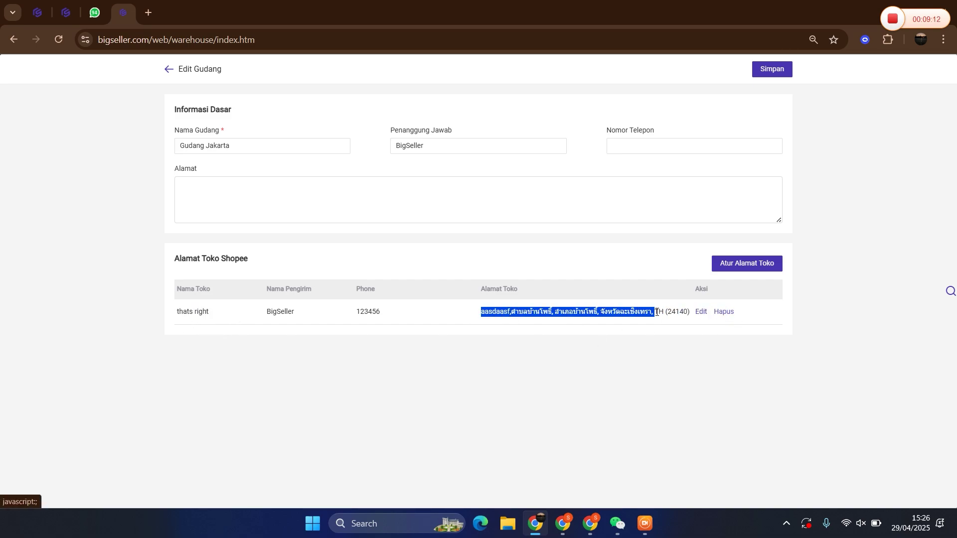
click(172, 357)
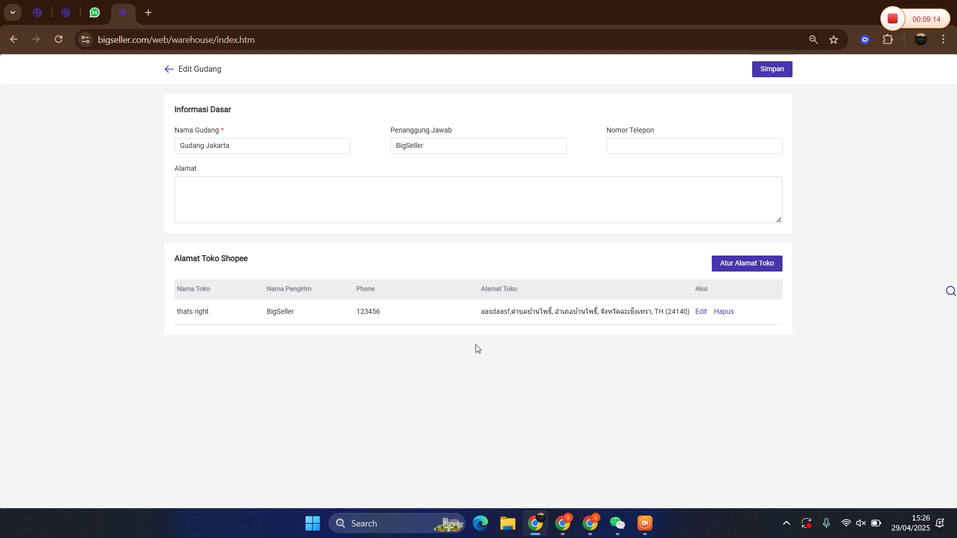
triple_click(523, 323)
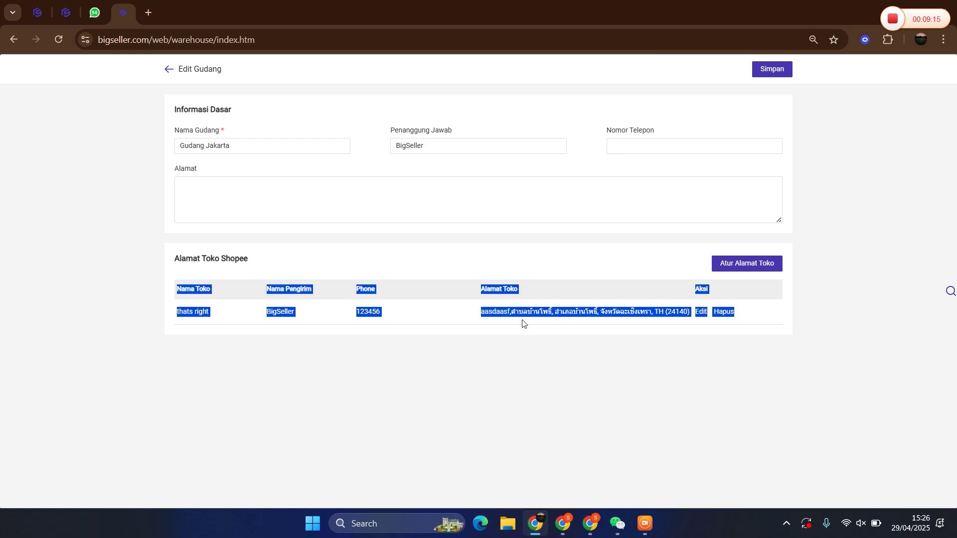
click(168, 70)
click(500, 155)
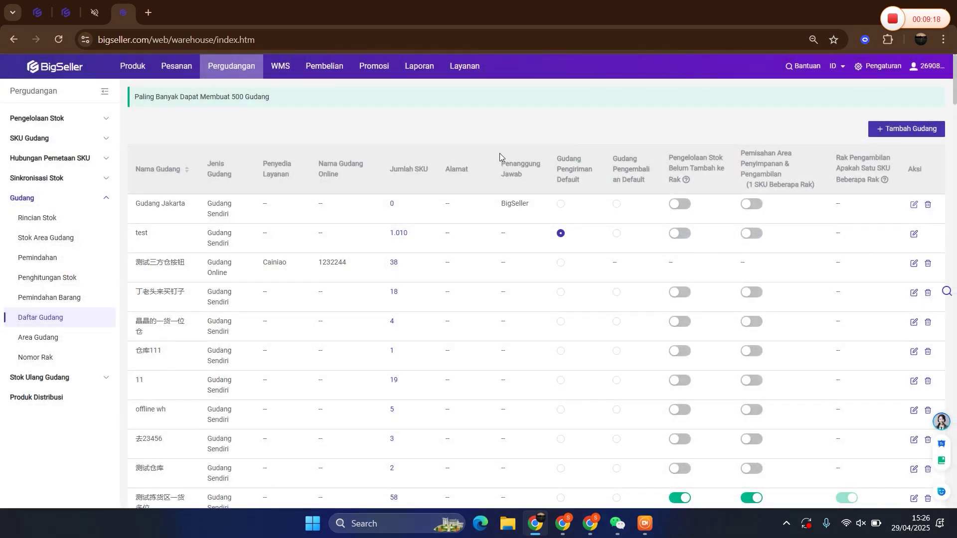
Step: Open the priority 1 rule in Aturan Gudang, review its conditions and shipping allocation, and leave without saving
mouse_move(231, 65)
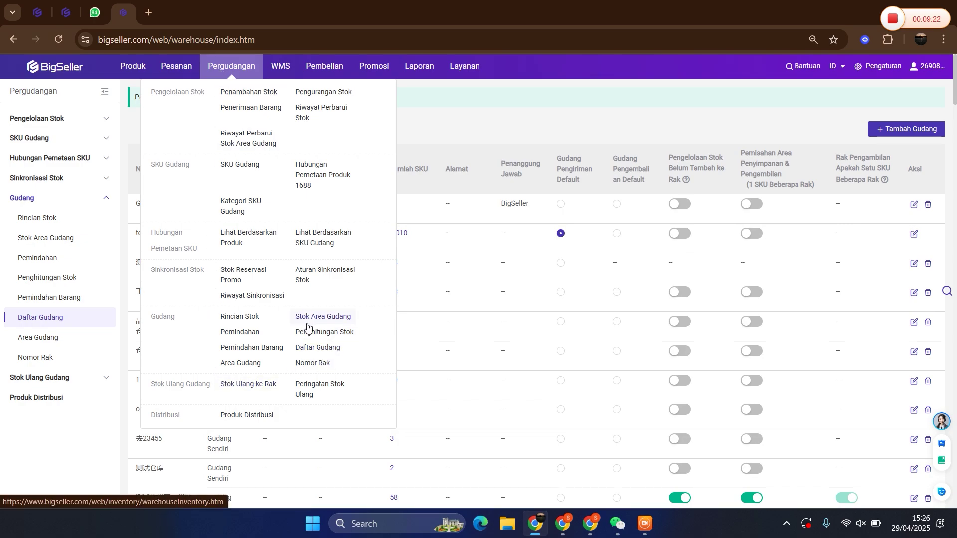
mouse_move(176, 67)
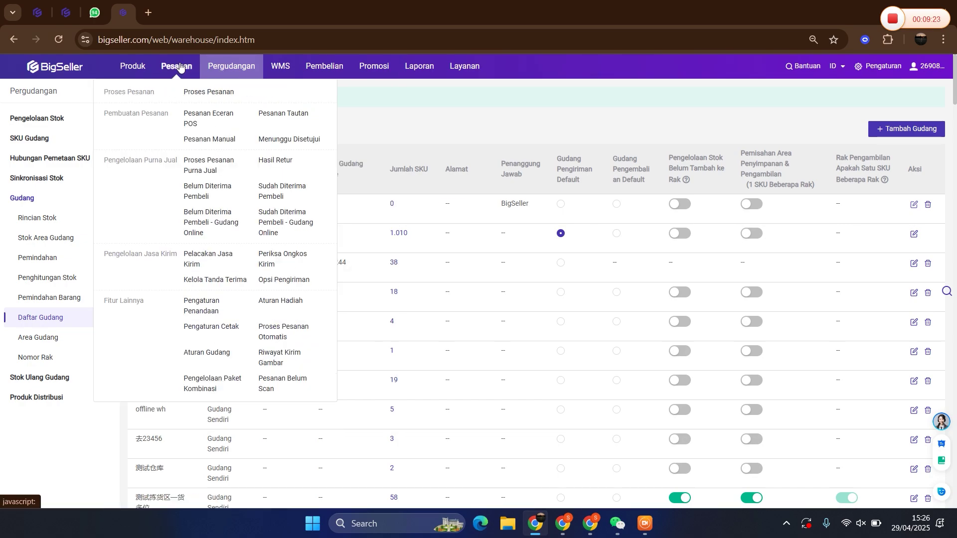
click(193, 354)
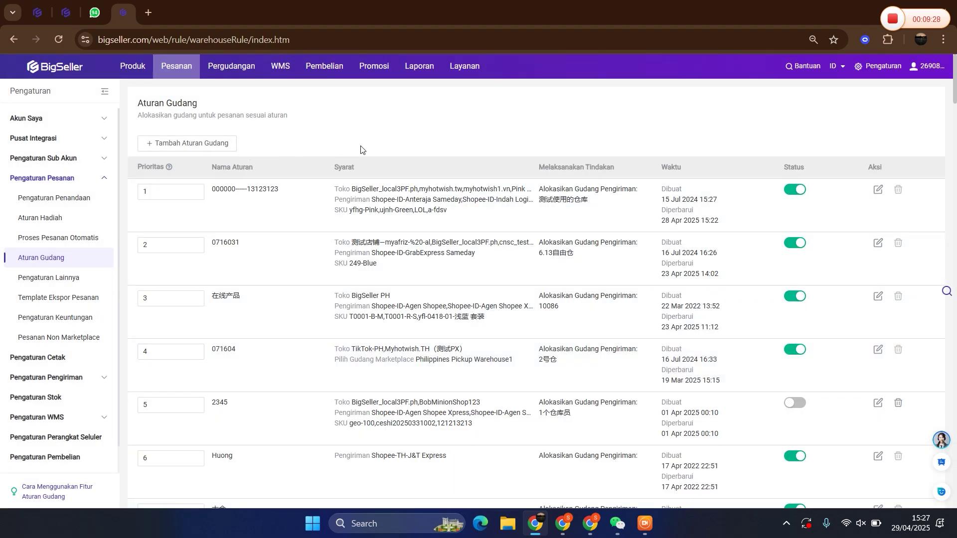
click(879, 189)
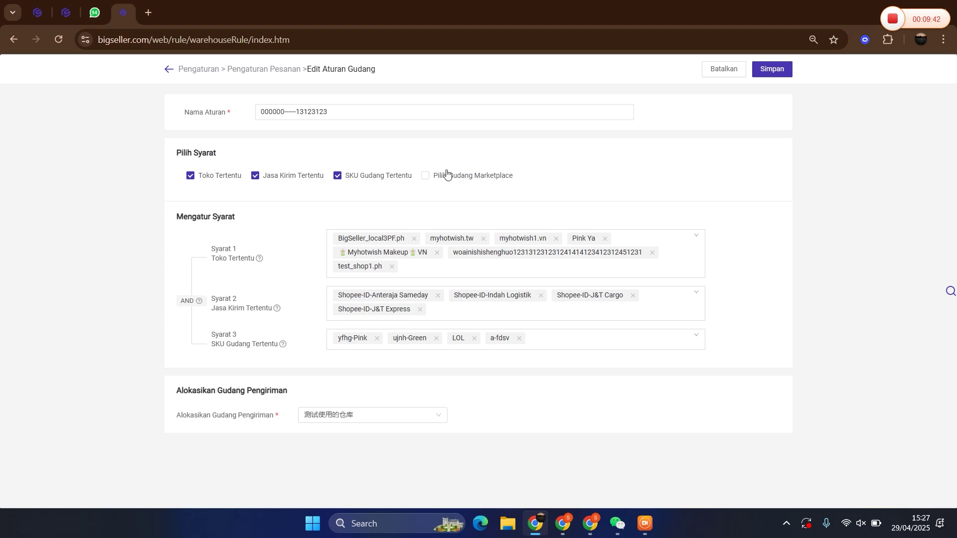
click(168, 73)
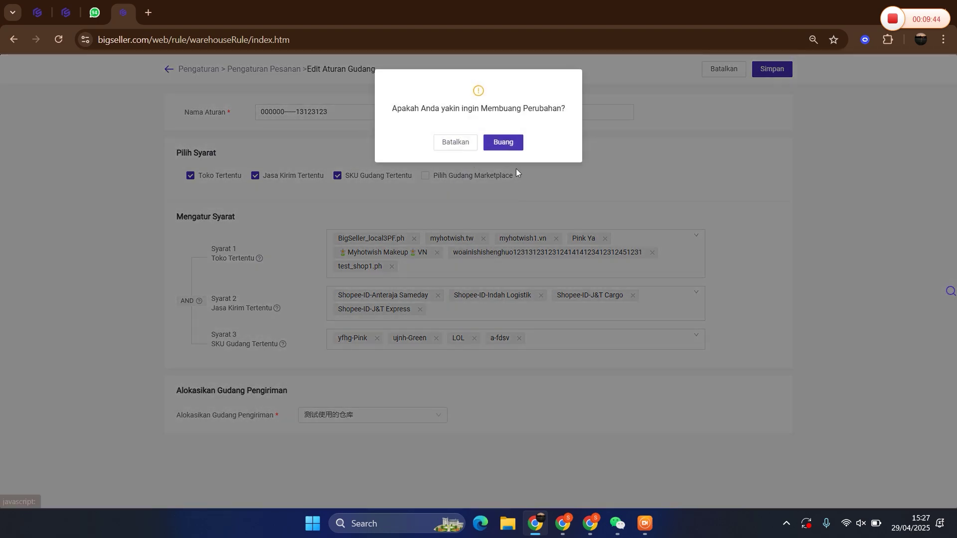
click(509, 142)
Step: Open Proses Pesanan, look over the order filters including the warehouse filter, and display the Hubungi Kami contact options
mouse_move(165, 79)
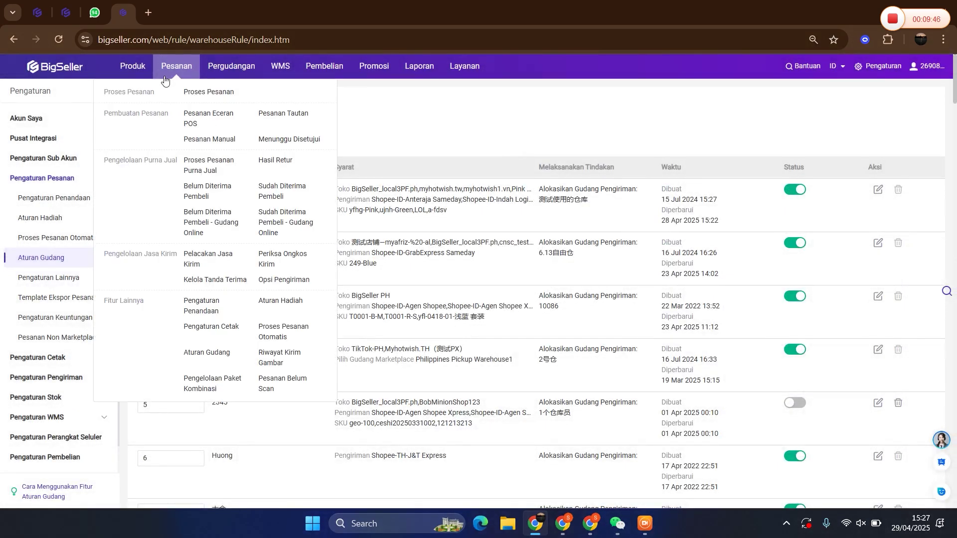
click(215, 91)
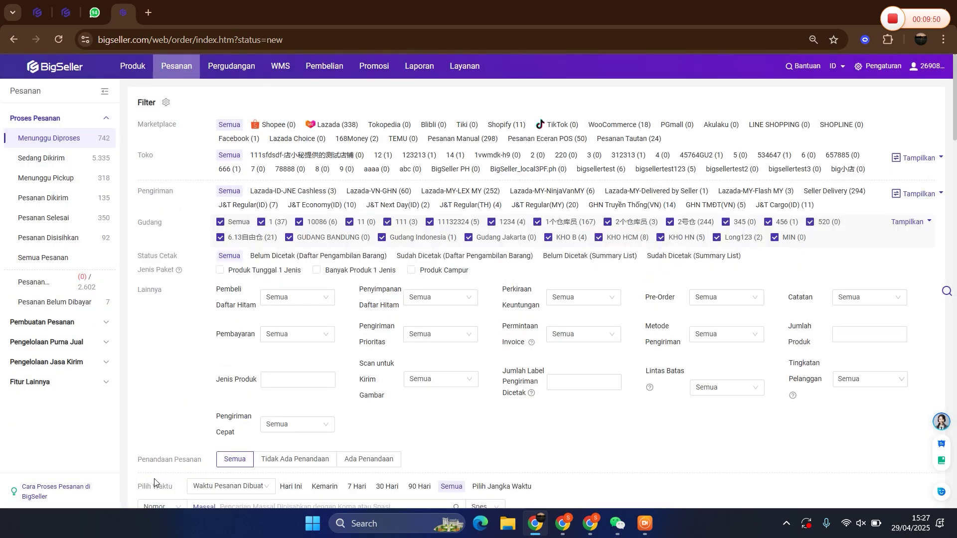
scroll(412, 249, down, 1)
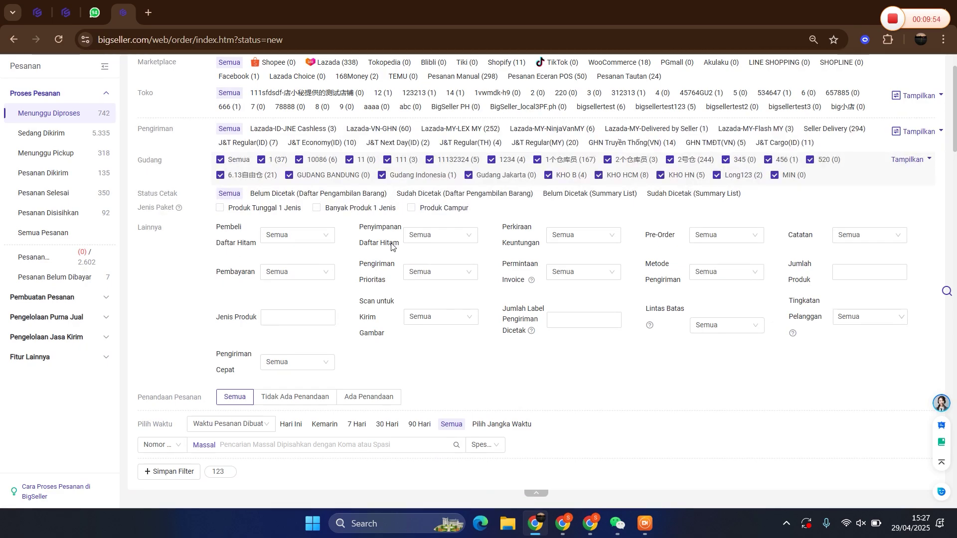
scroll(389, 246, up, 1)
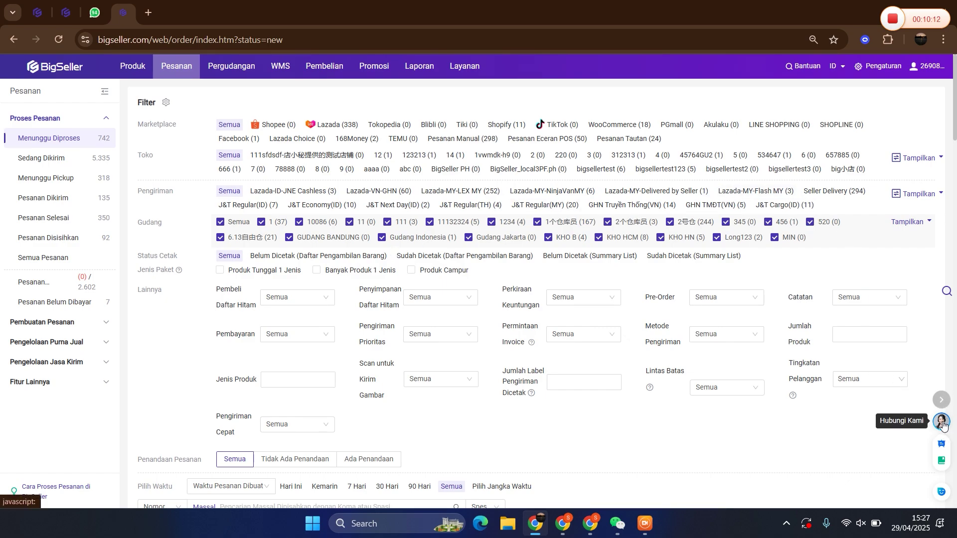
mouse_move(943, 424)
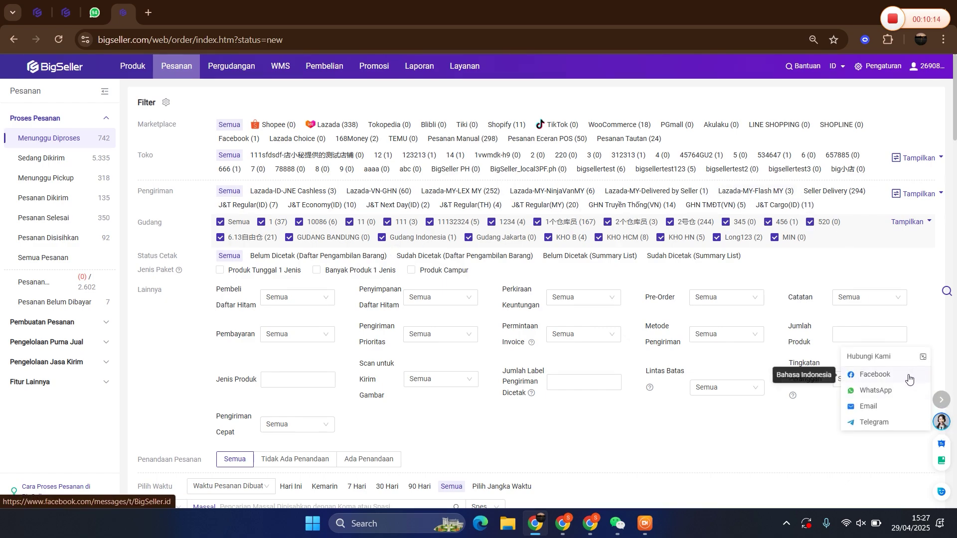